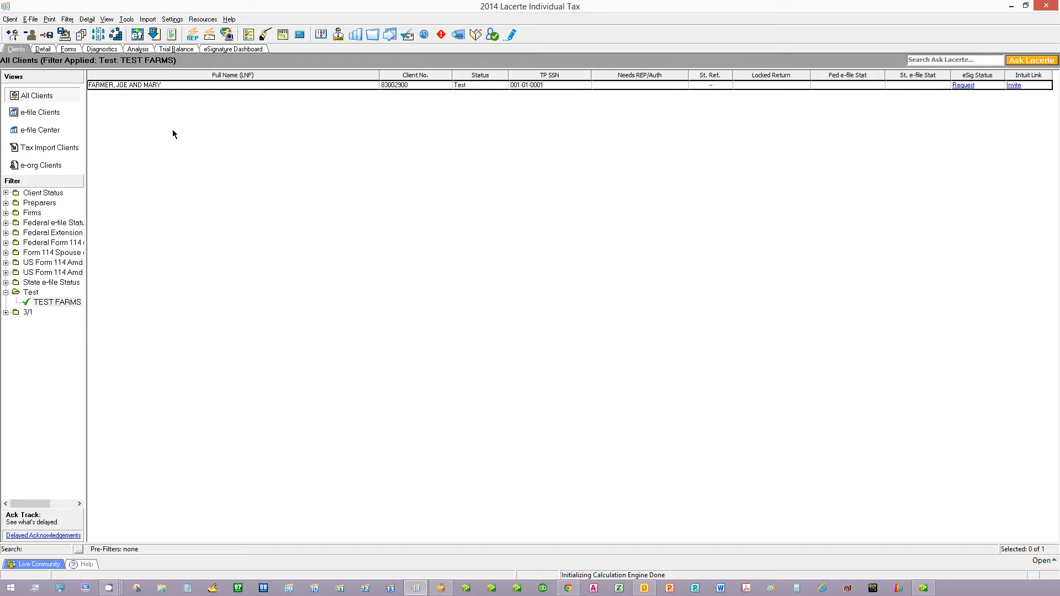
Start a new Data Conductor import of Other Accounting Package Data.
left_click(148, 19)
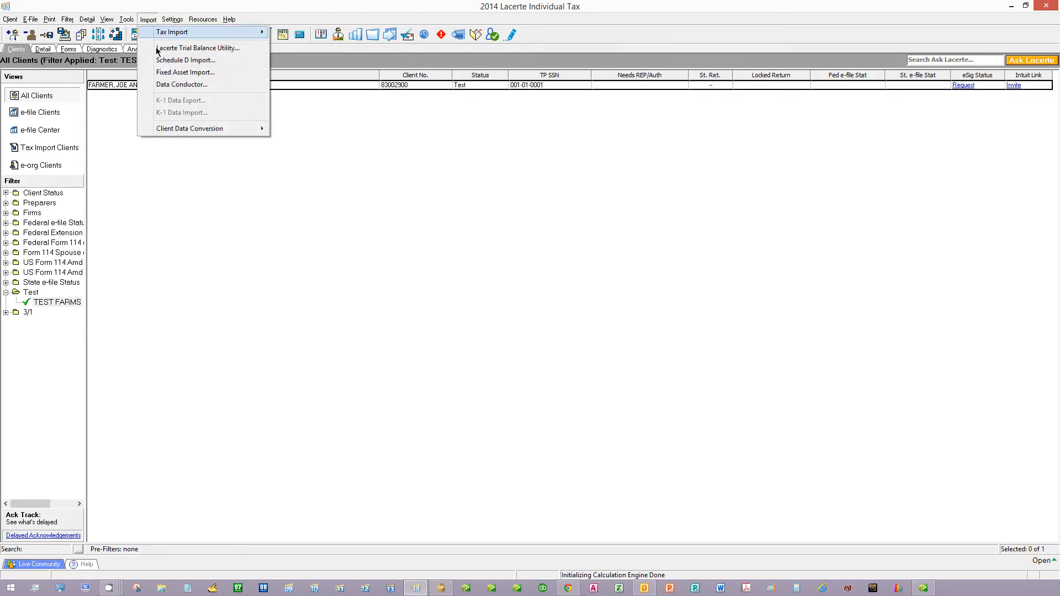
left_click(172, 85)
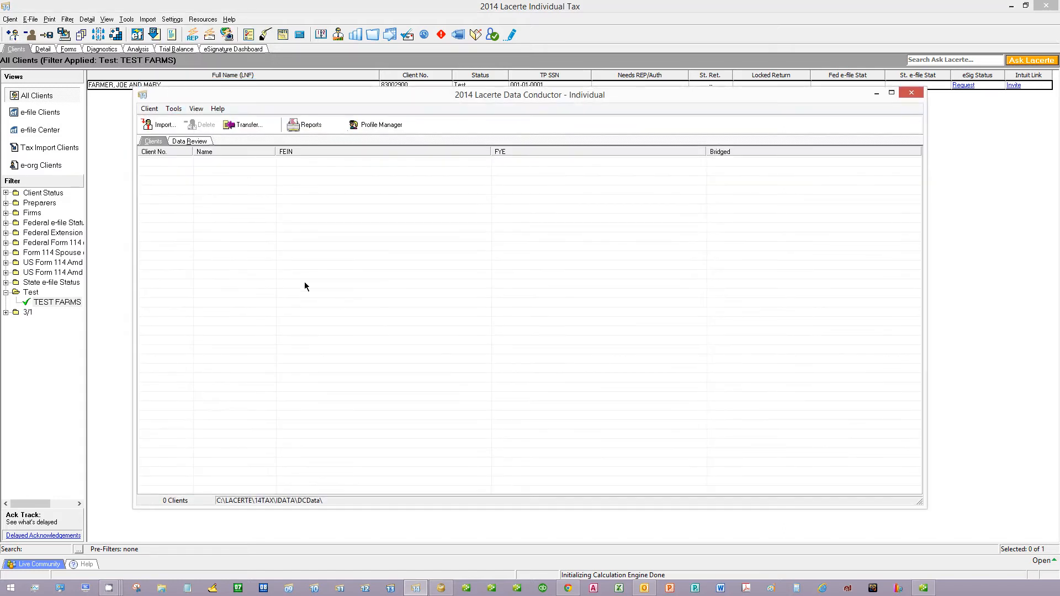
left_click(162, 127)
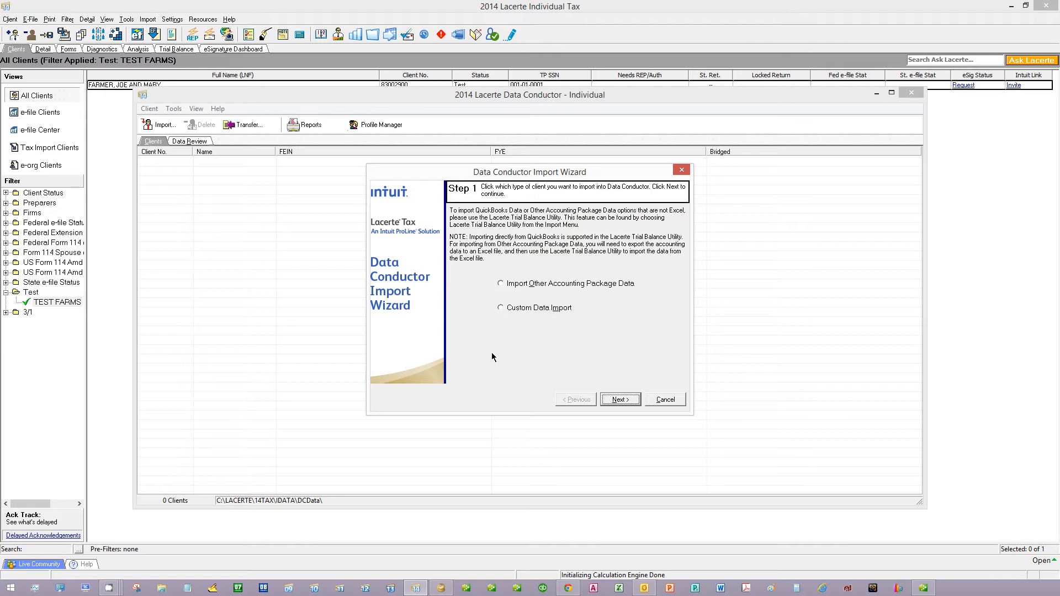
left_click(500, 285)
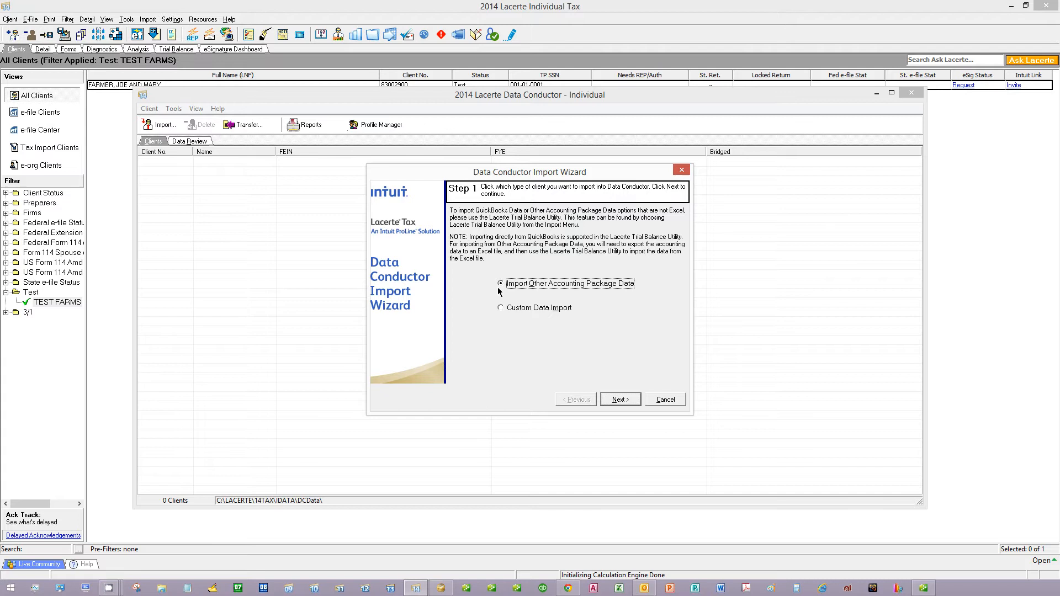
left_click(620, 399)
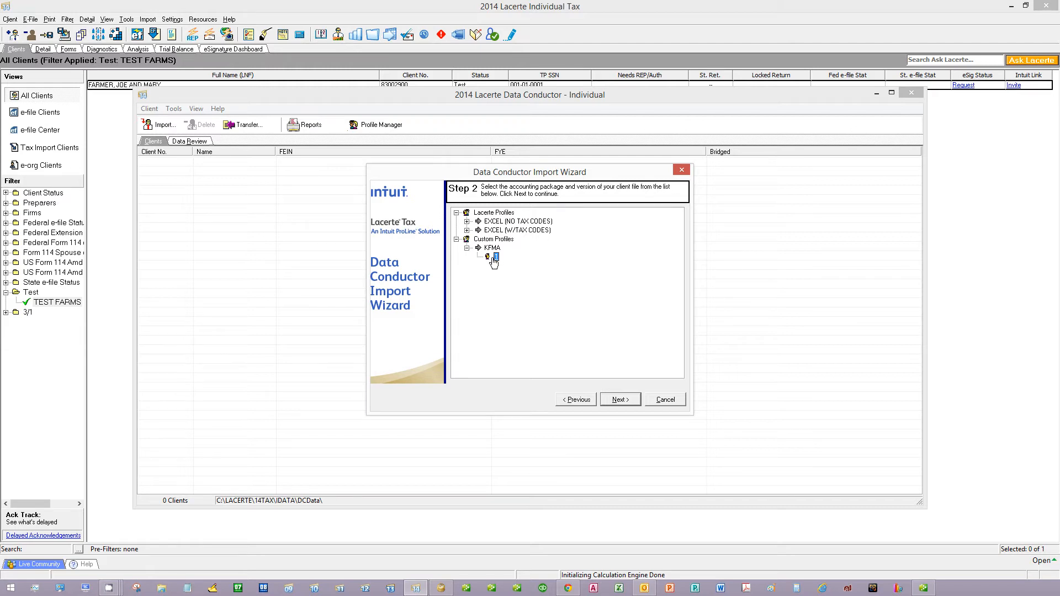
Choose the version listed under the KFMA custom profile as the accounting package to import.
left_click(456, 239)
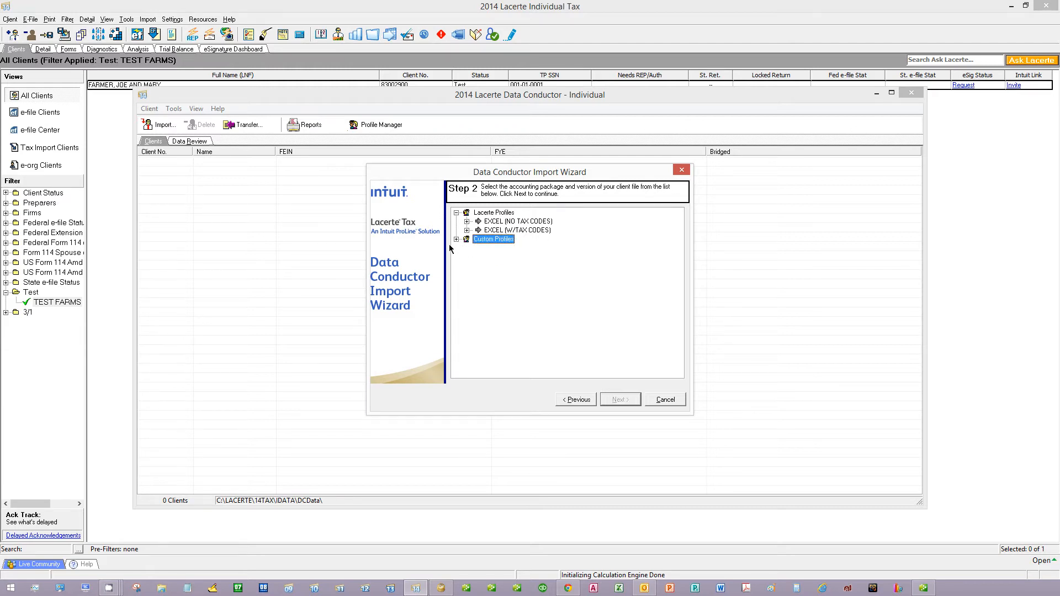
left_click(456, 239)
left_click(496, 258)
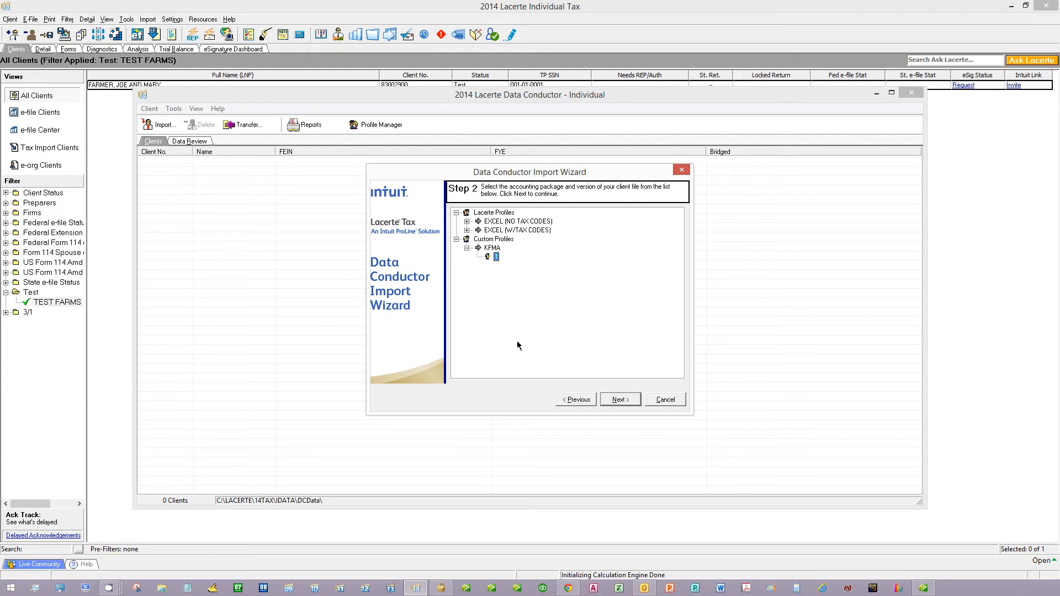
left_click(621, 400)
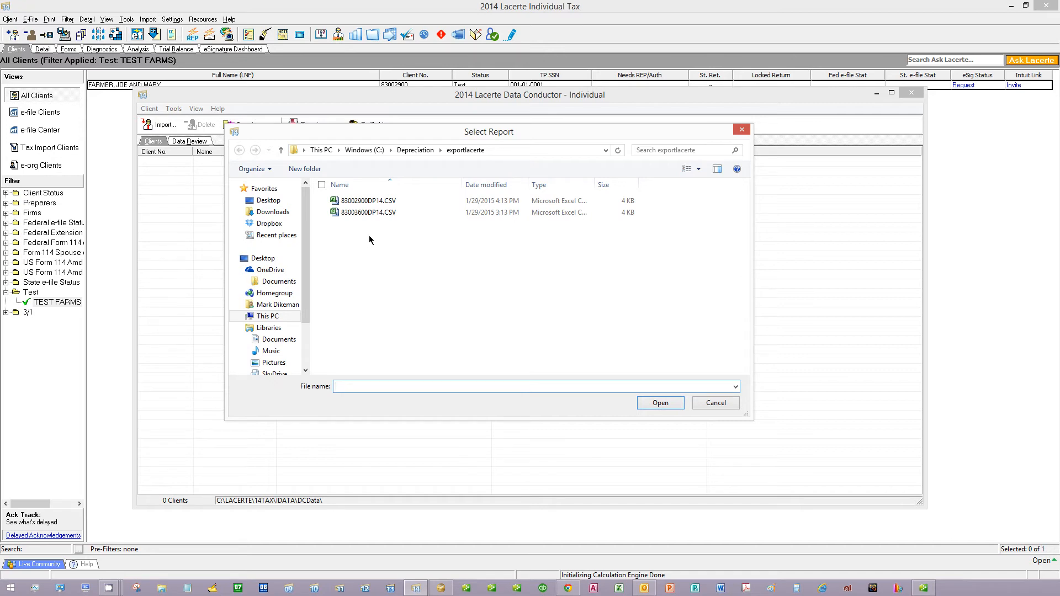
Import the CSV report from the exportlacerte folder that matches the listed client's number, accepting the suggested shortened client ID.
left_click(356, 204)
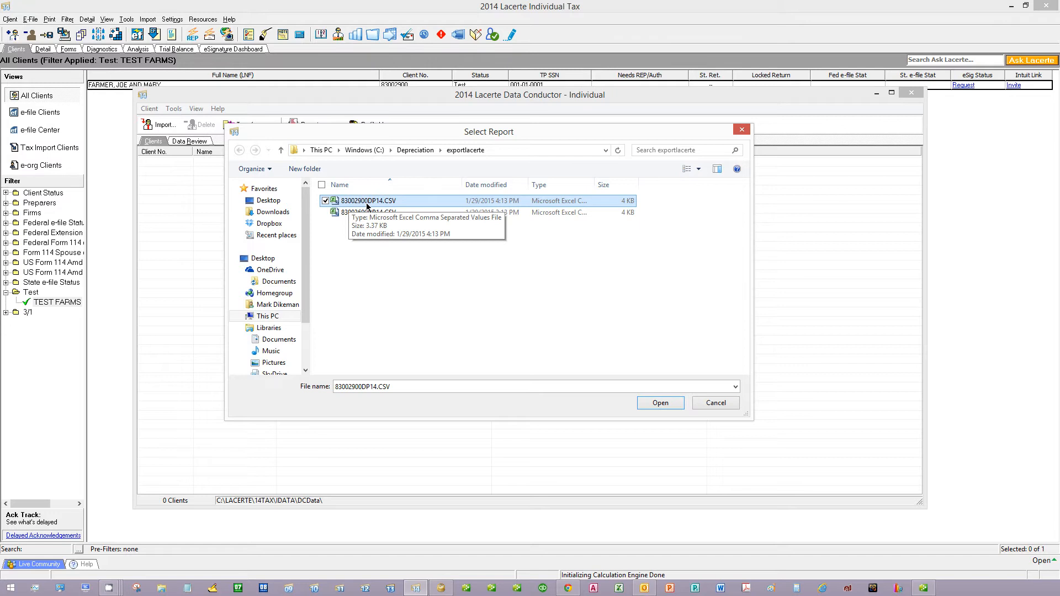
left_click(660, 403)
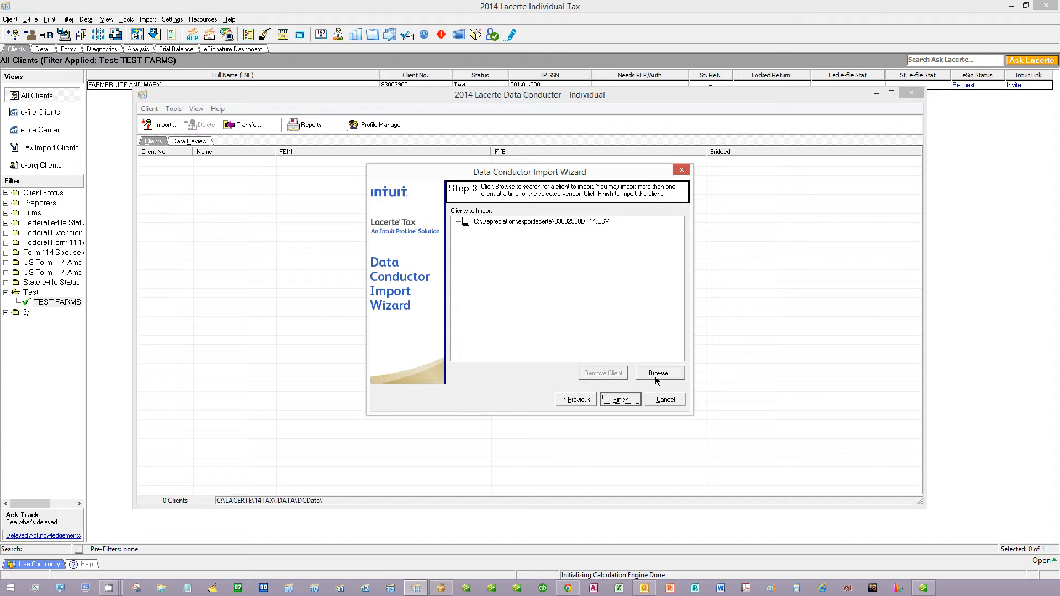
left_click(629, 401)
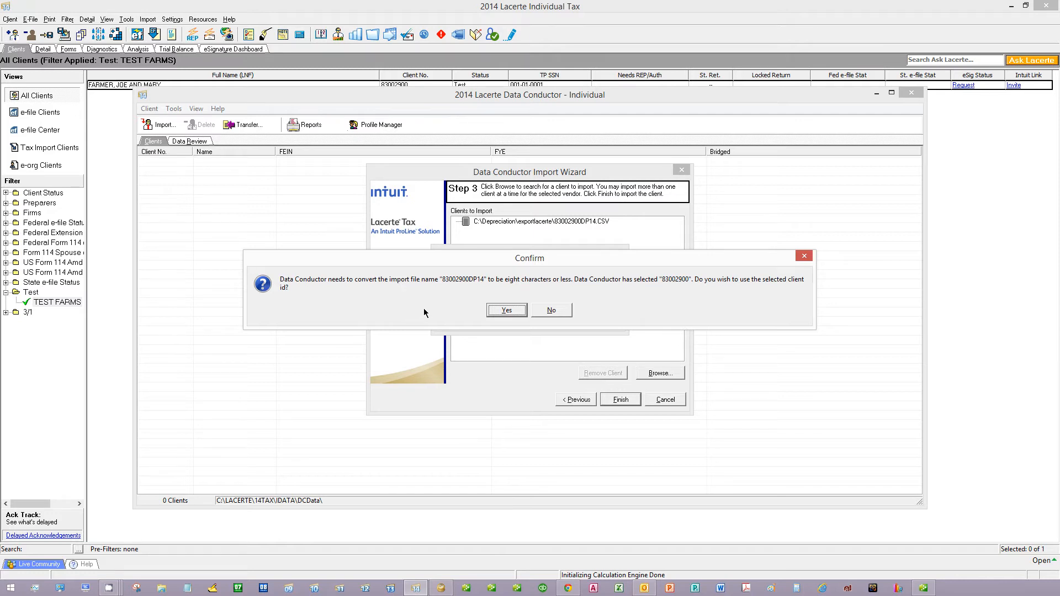
left_click(506, 310)
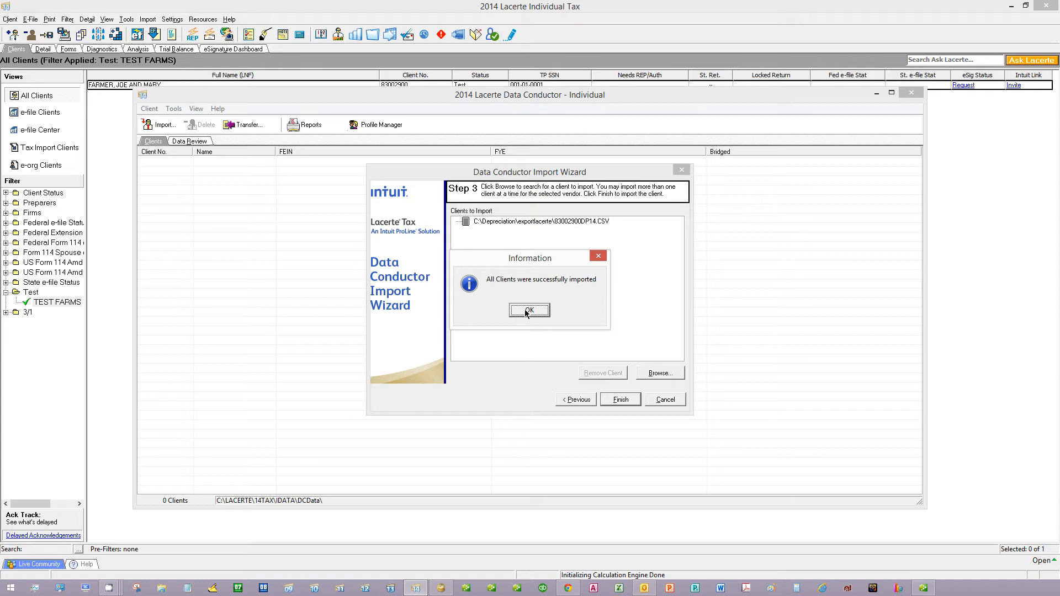
left_click(526, 311)
left_click(525, 311)
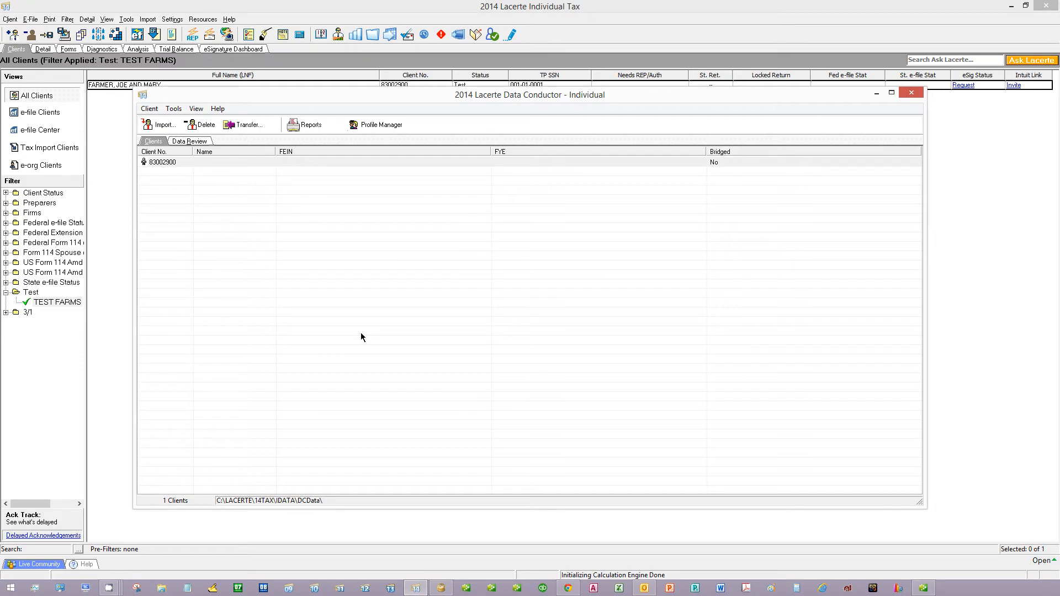
Transfer the imported Data Conductor client into the tax return and close Data Conductor.
left_click(161, 164)
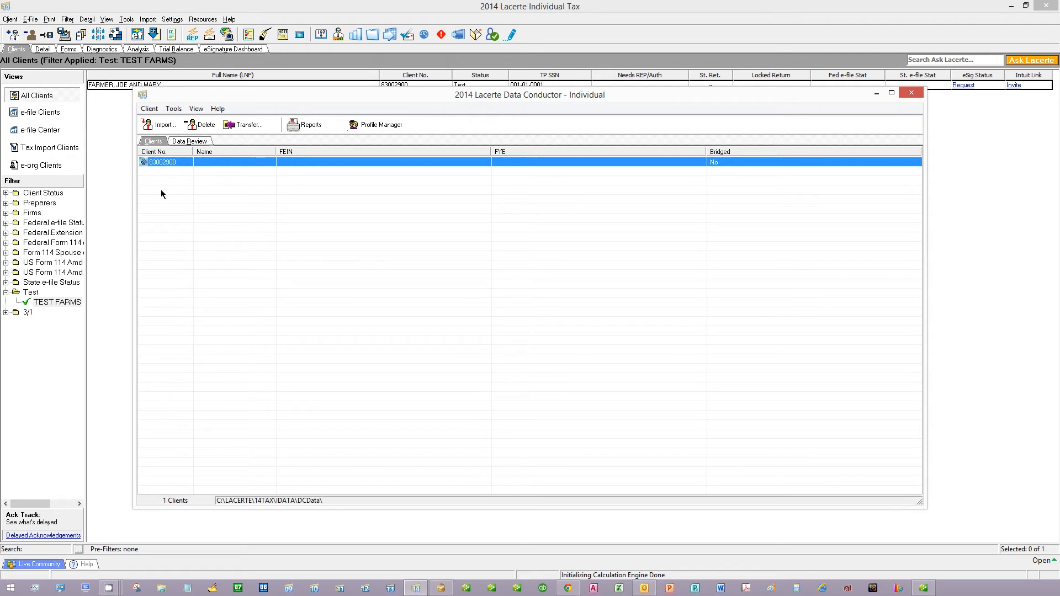
left_click(243, 126)
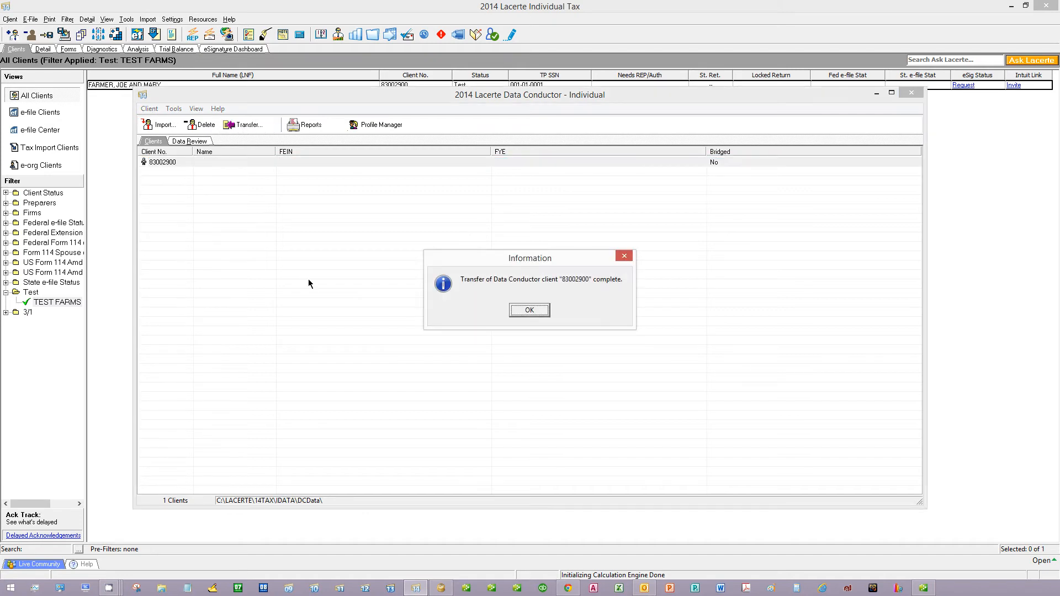
left_click(529, 311)
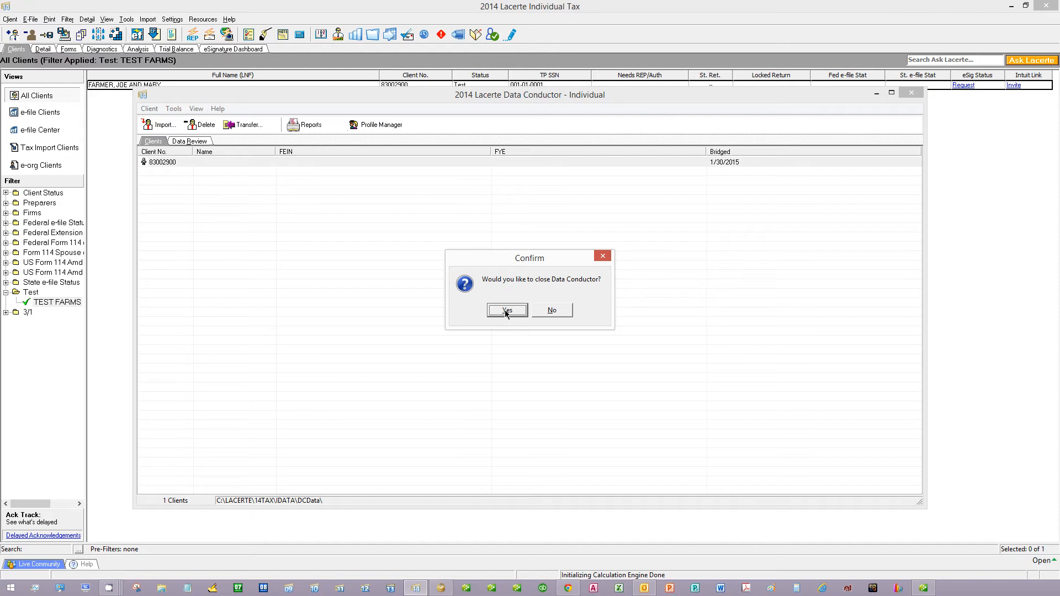
left_click(506, 311)
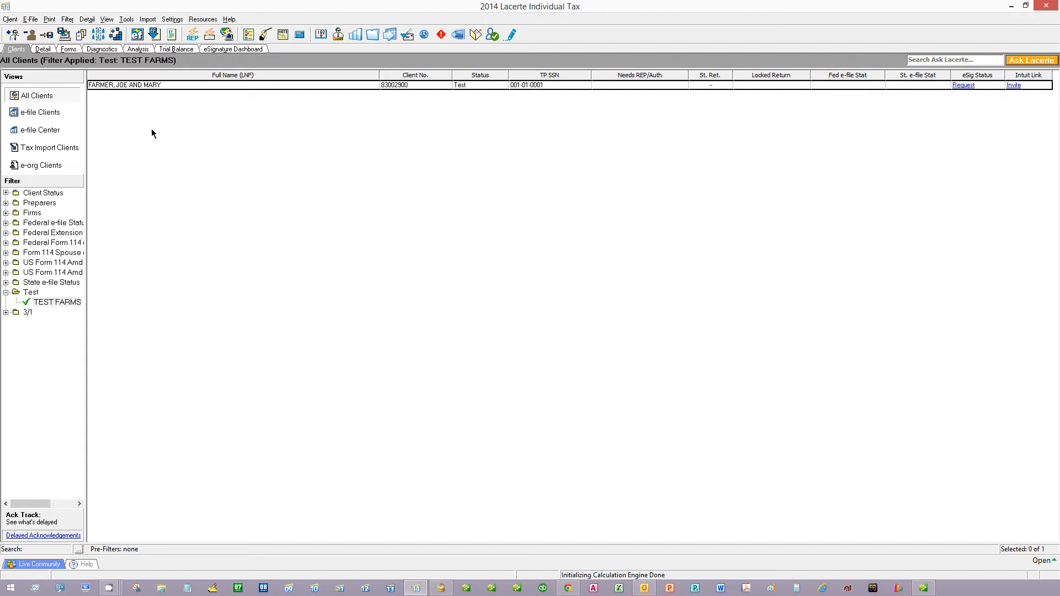
Open the test farm client's Dispositions (Schedule D, 4797, etc.) input screen and enlarge the list of dispositions.
left_click(117, 85)
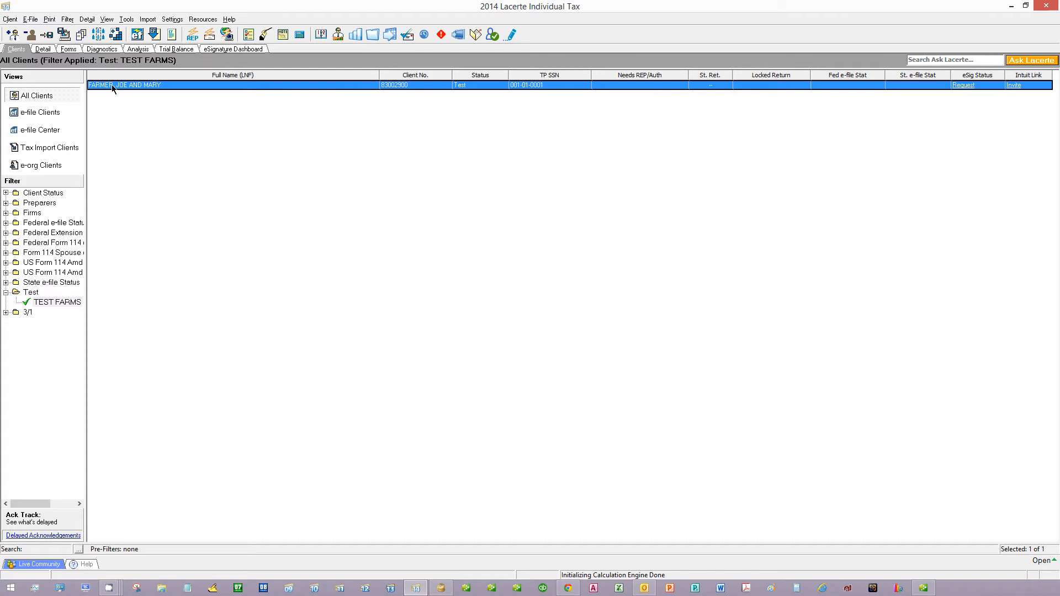
left_click(42, 49)
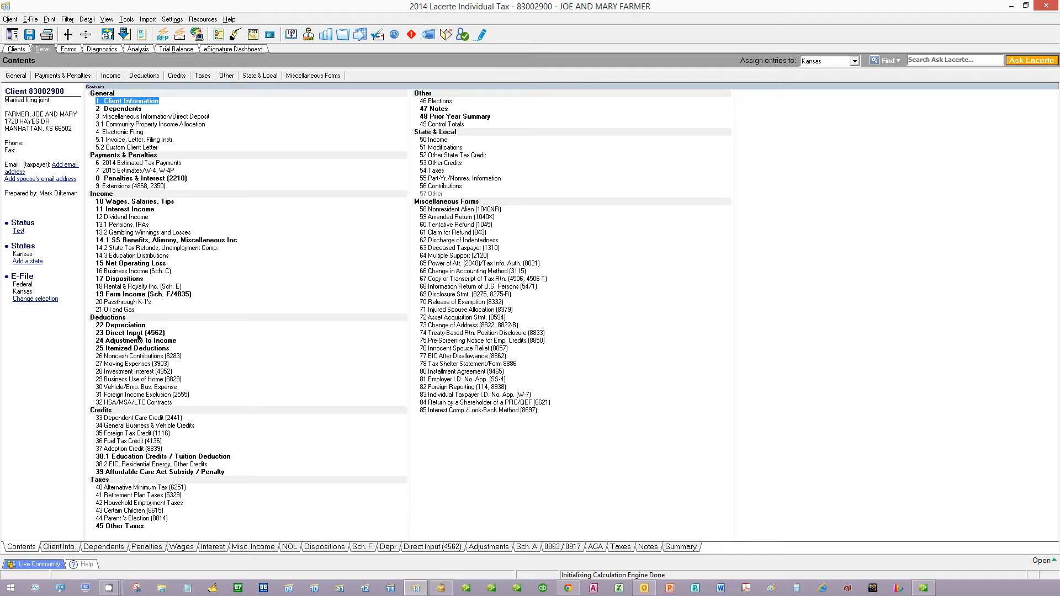
left_click(120, 279)
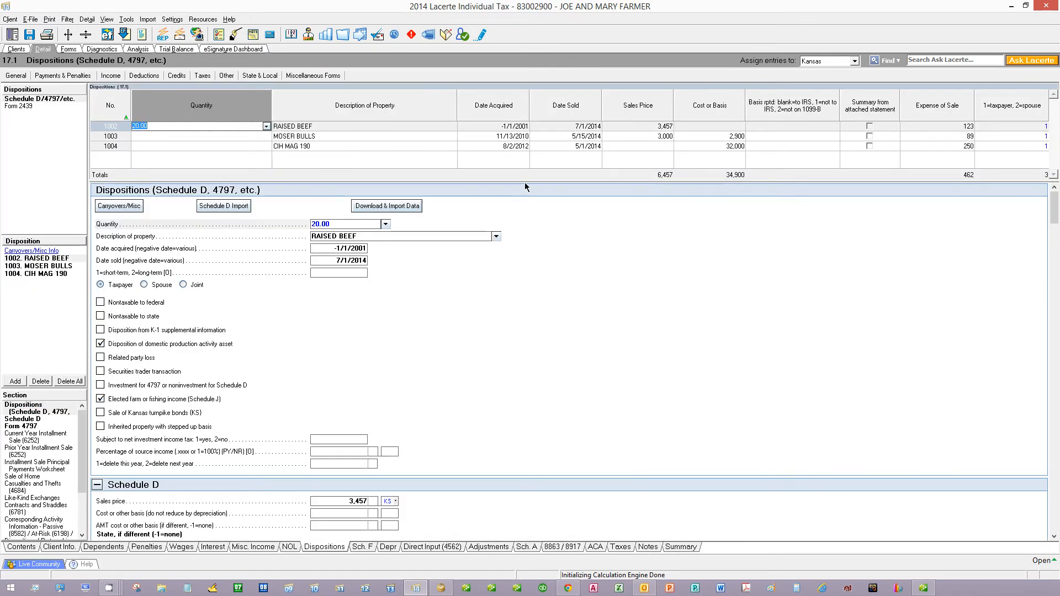
left_click_drag(530, 186, 531, 225)
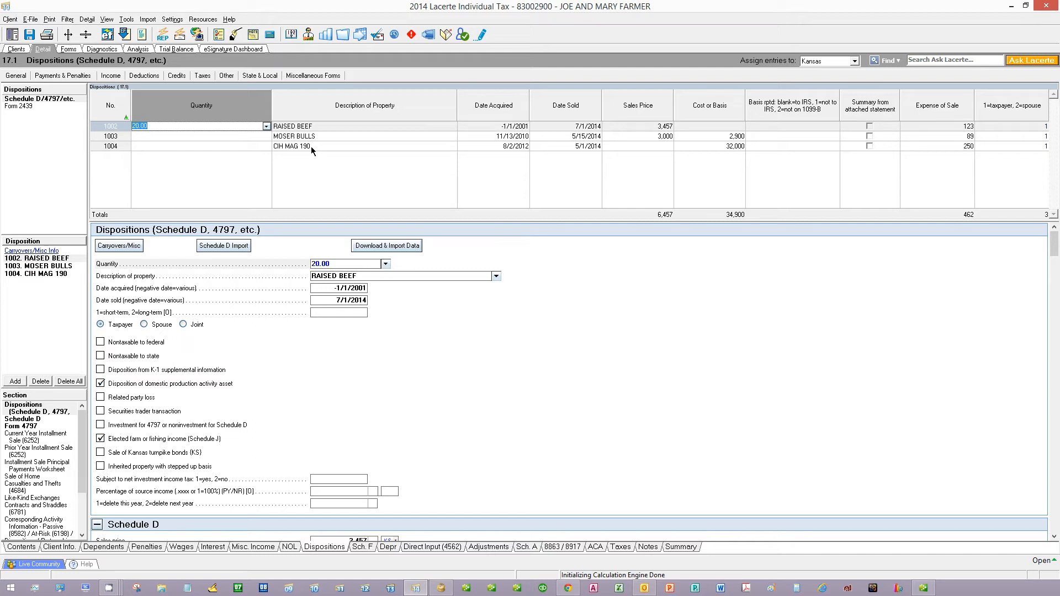
Review the RAISED BEEF disposition's general information, Schedule D and Form 4797 entries.
left_click(319, 127)
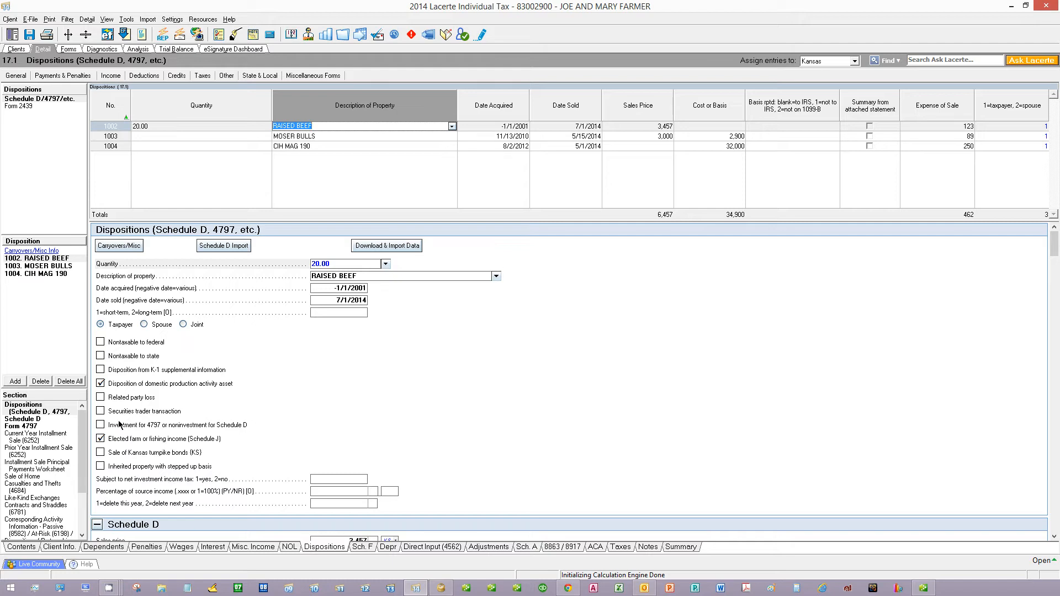
left_click(496, 492)
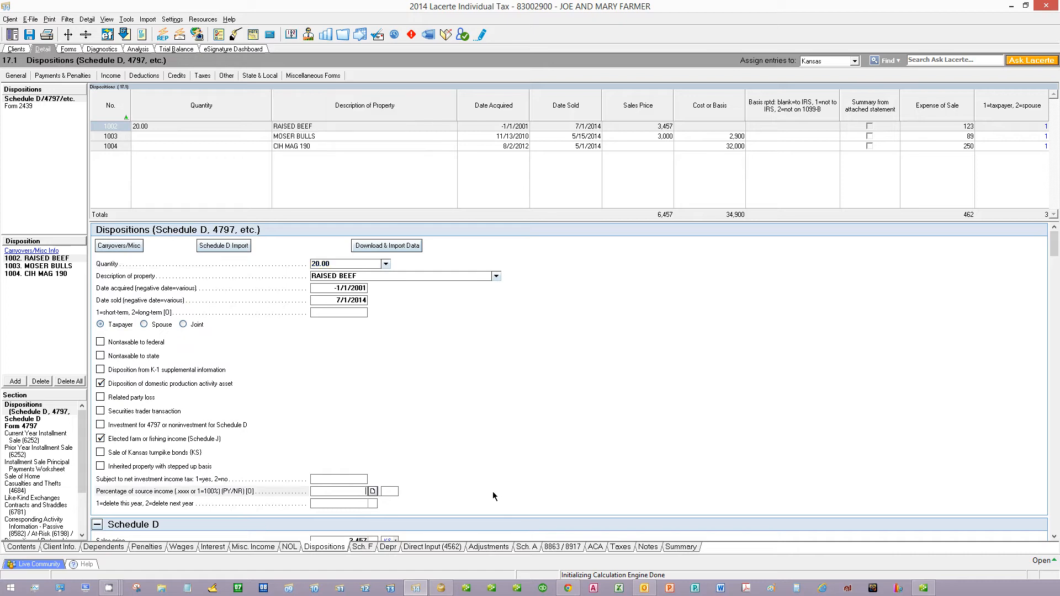
scroll(475, 492, "down", 3)
scroll(478, 480, "down", 8)
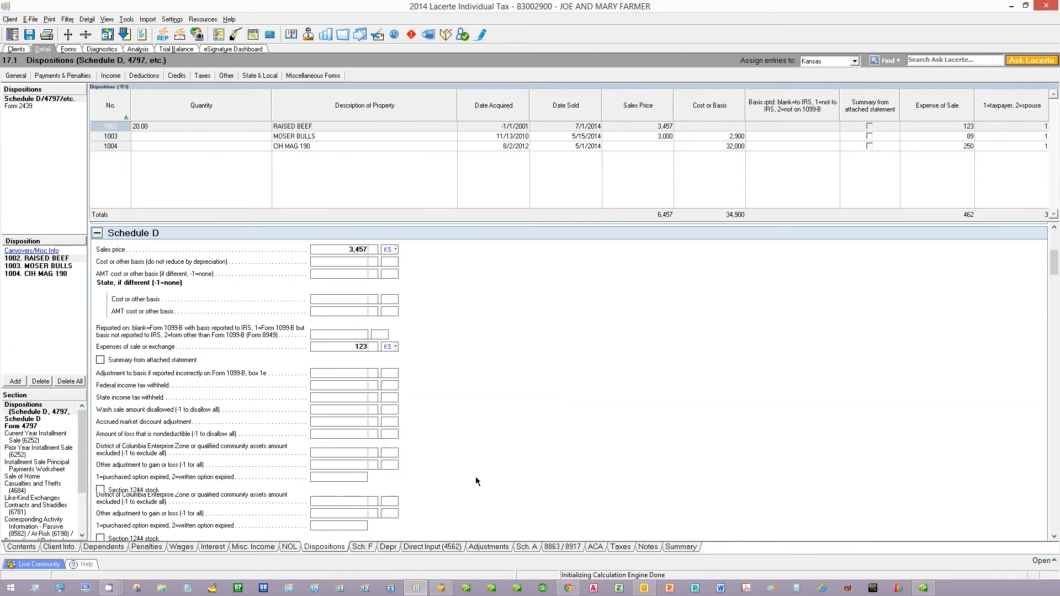
scroll(476, 469, "down", 9)
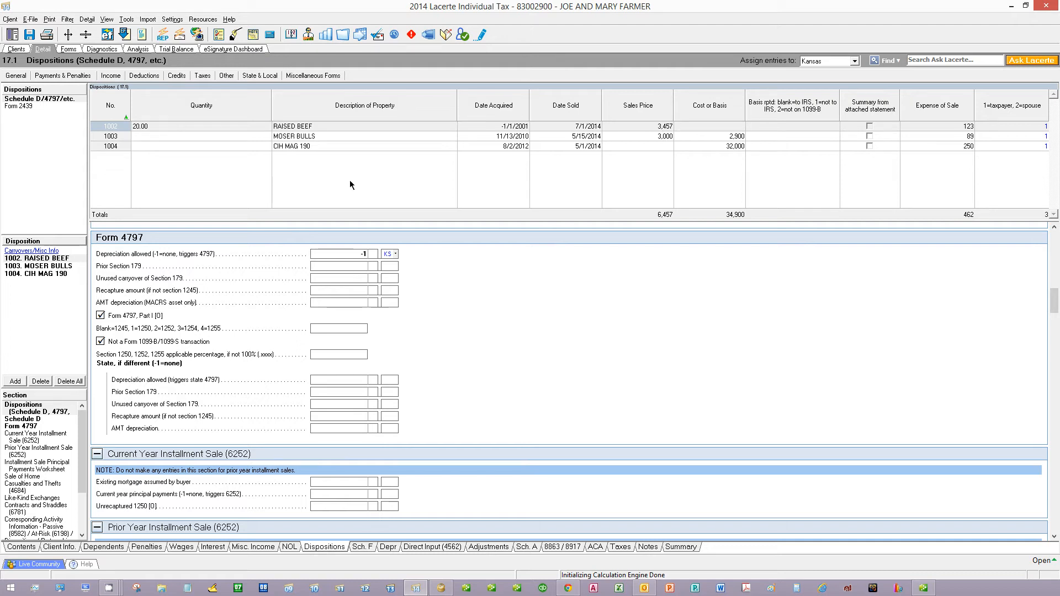
Review the Like-Kind Exchanges (8824) entries for the CIH MAG 190 disposition.
left_click(316, 146)
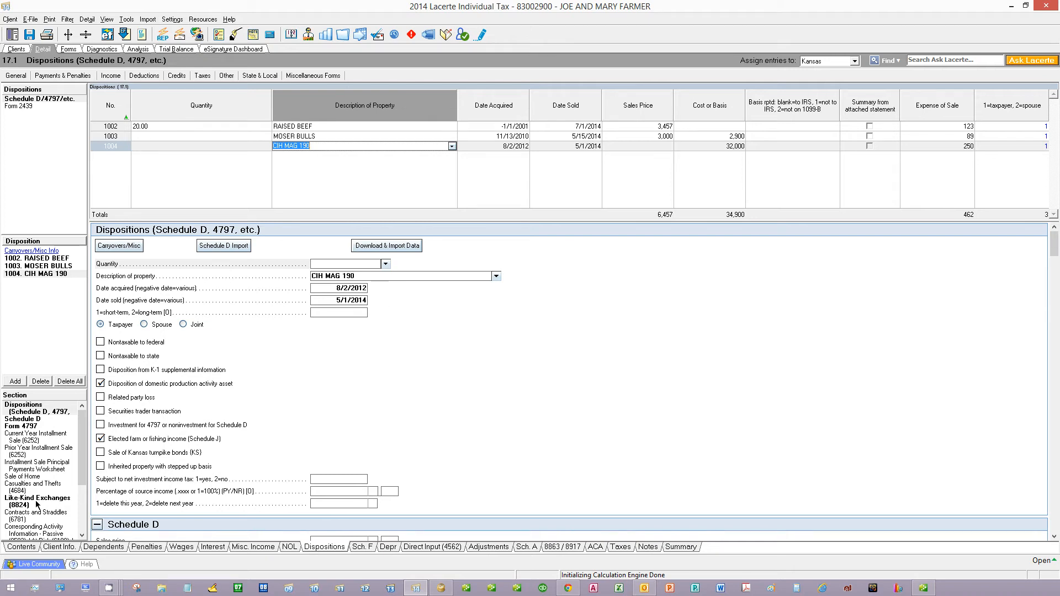
left_click(16, 502)
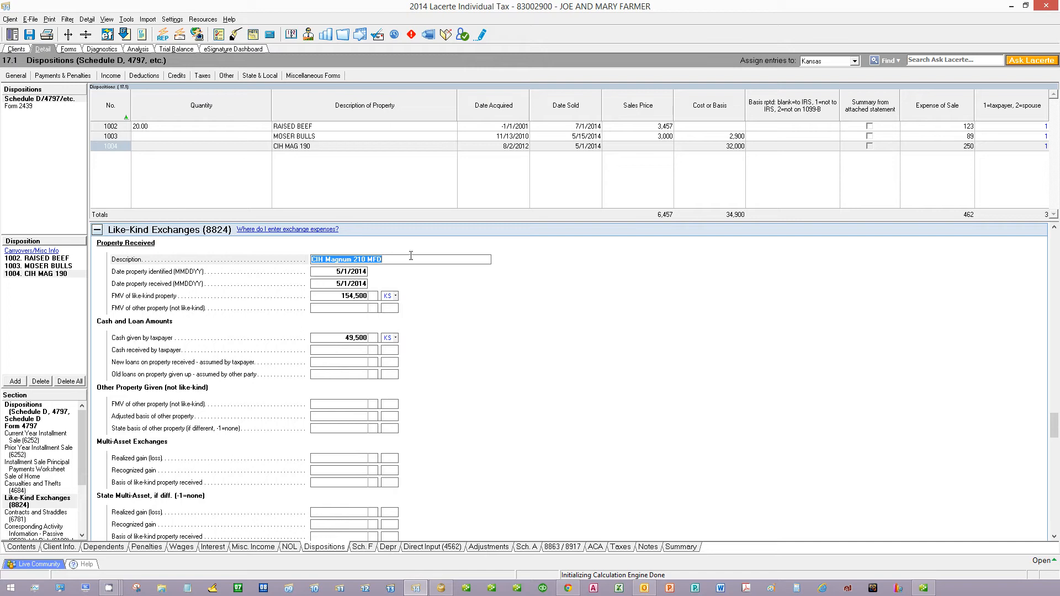
scroll(422, 374, "down", 10)
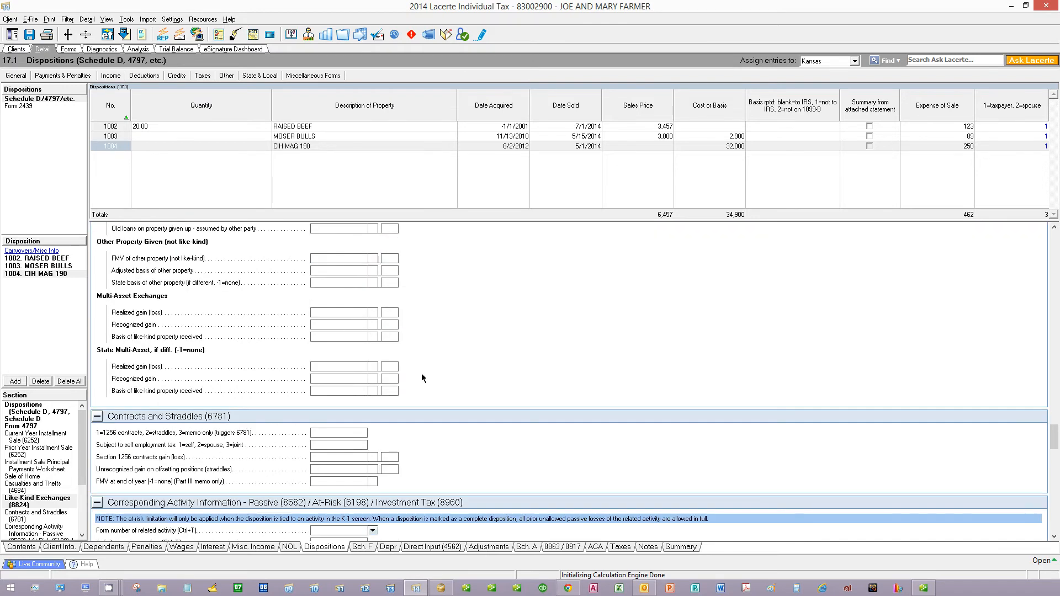
scroll(421, 373, "down", 5)
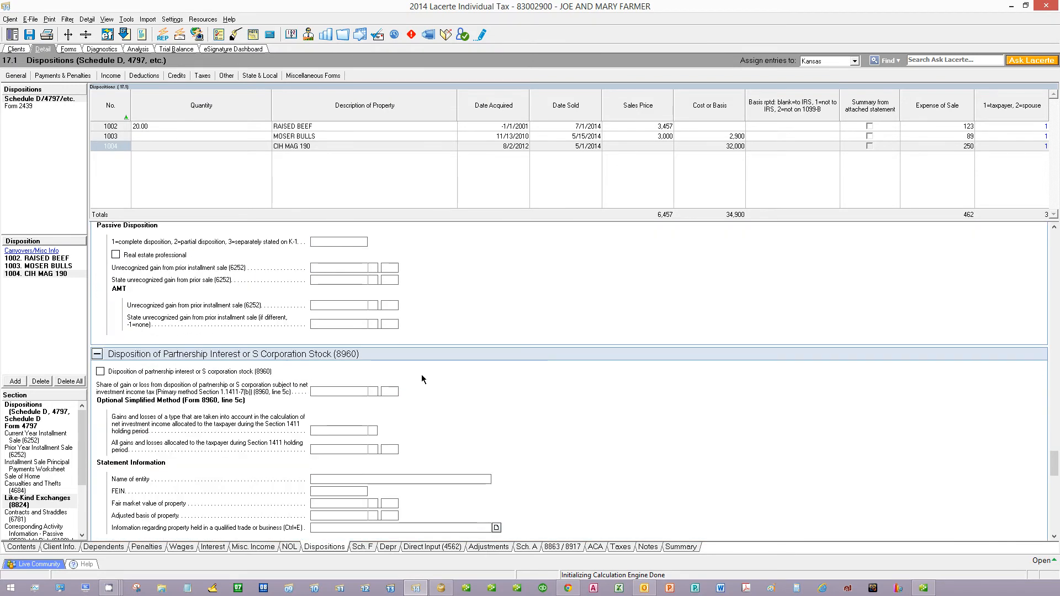
scroll(422, 374, "up", 12)
scroll(421, 376, "up", 4)
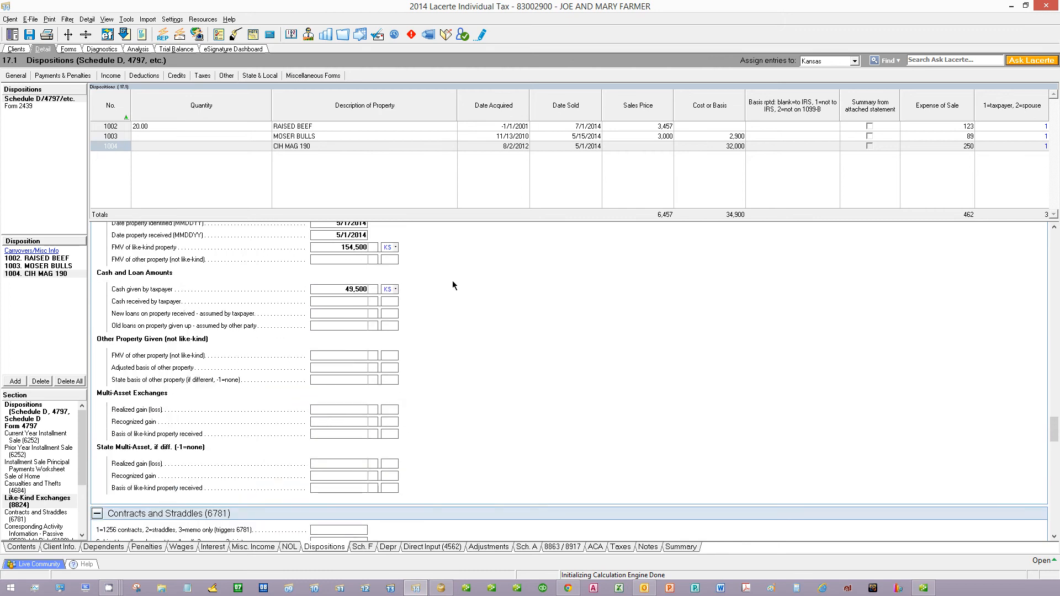
Check the Depreciation (4562) asset list and the prior-year GDS and ADS deductions under Depreciation - Direct Input (4562).
left_click(389, 548)
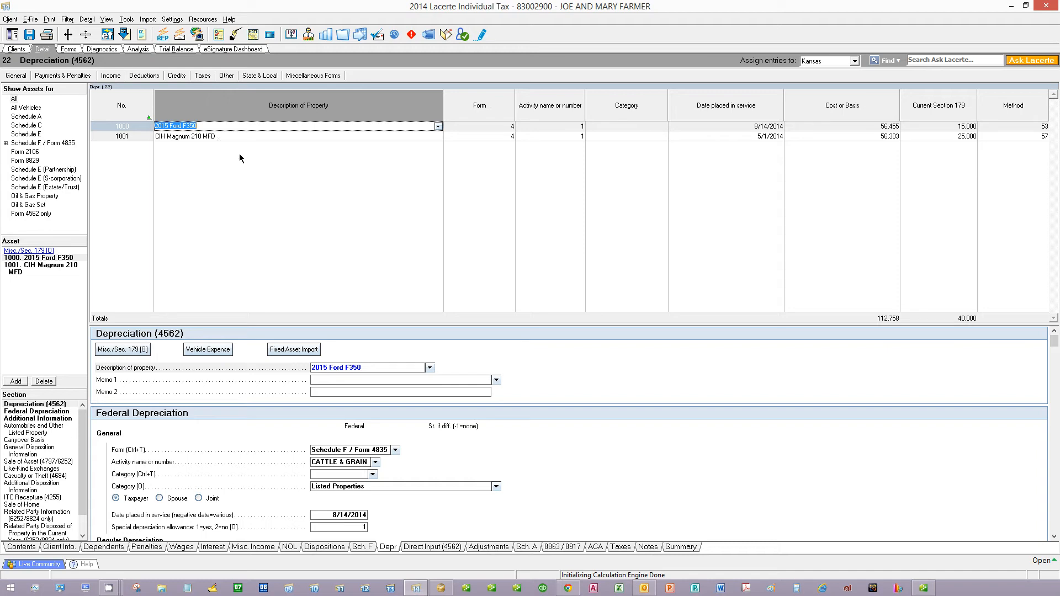
left_click(430, 548)
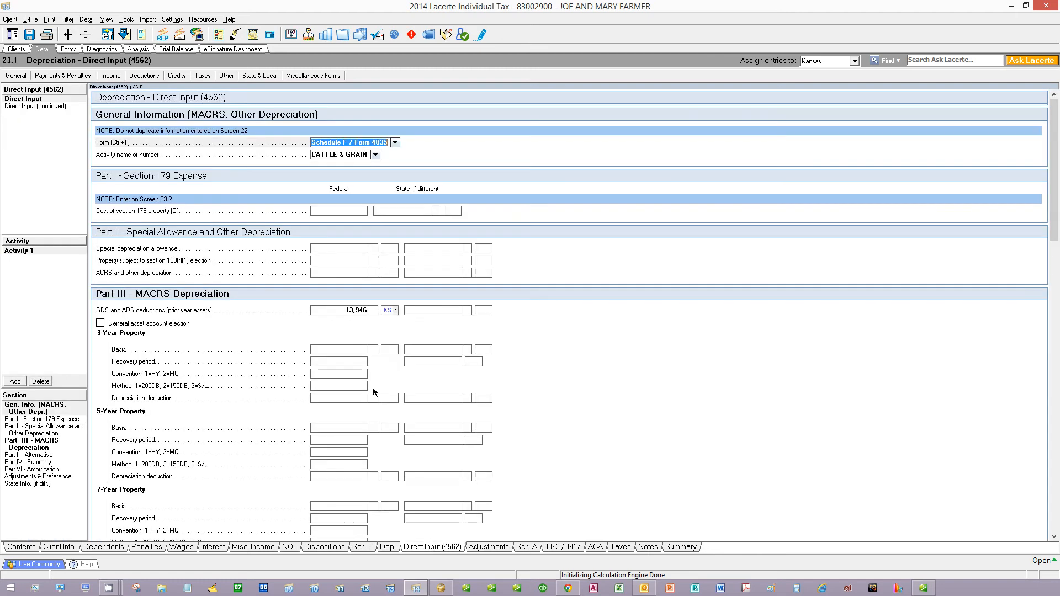
left_click(323, 309)
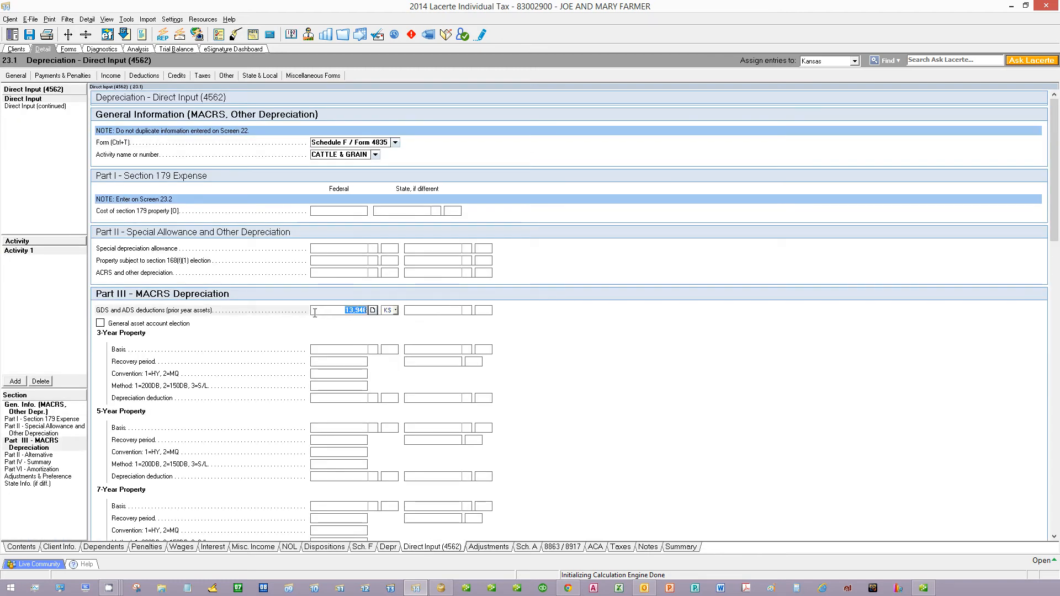
Return to the Depreciation (4562) screen, enlarge the asset detail area, and review the 2015 Ford F350's federal depreciation entries.
left_click(389, 546)
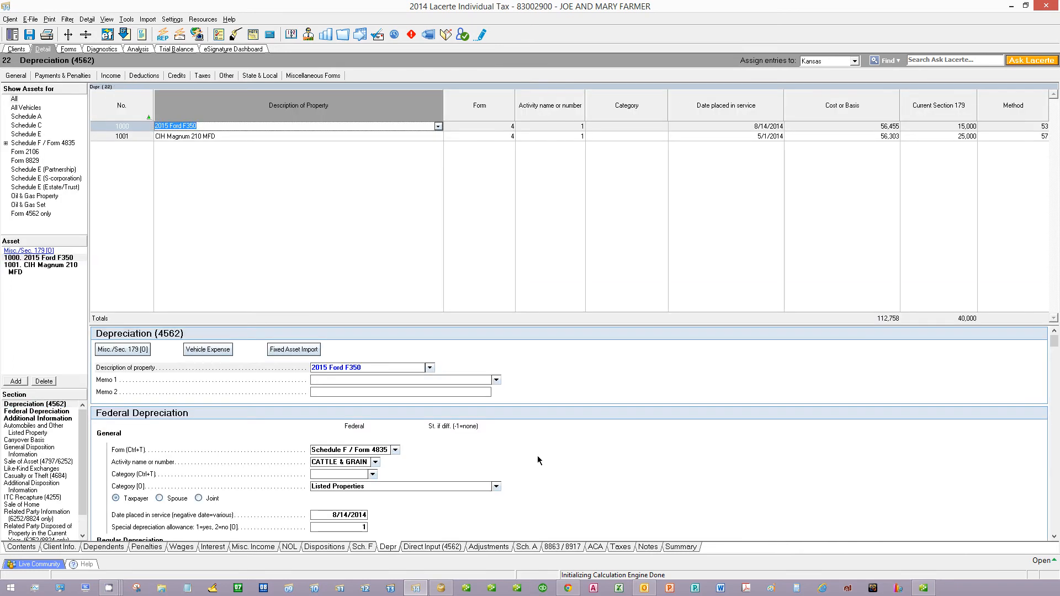
left_click(539, 466)
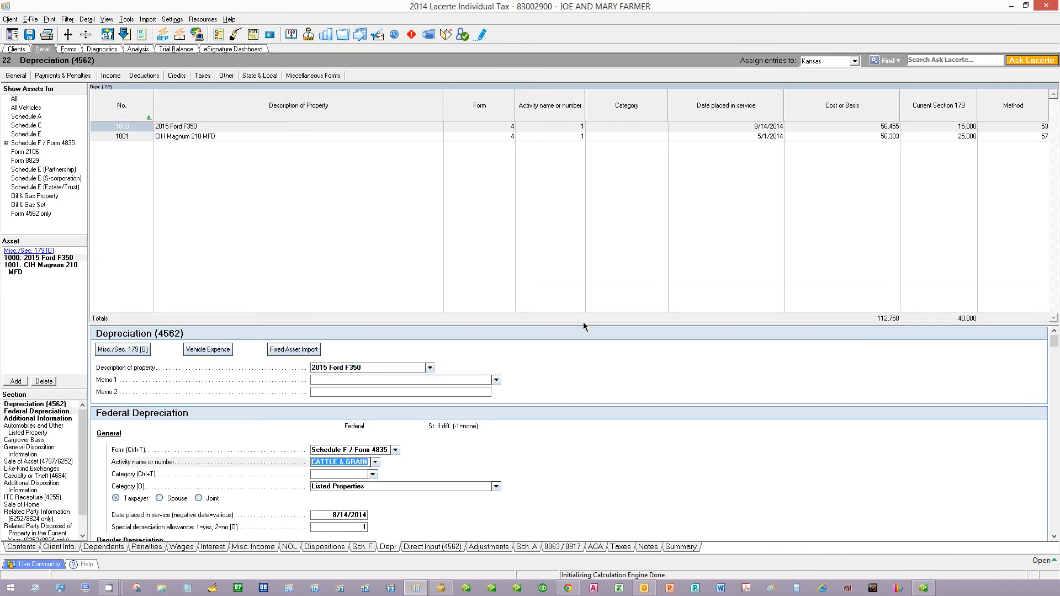
left_click_drag(583, 323, 580, 158)
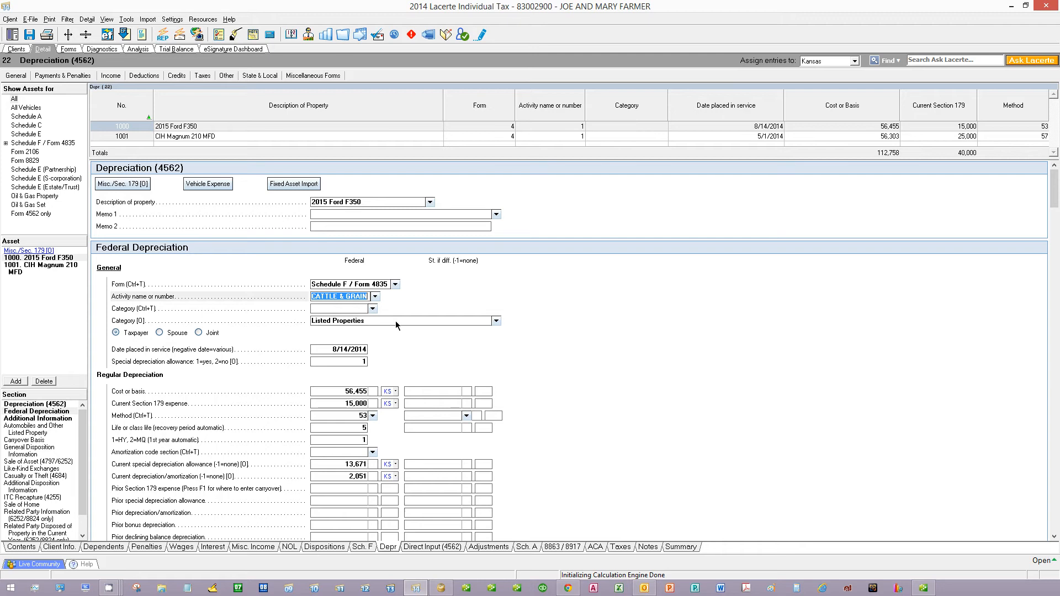
left_click(535, 391)
scroll(535, 391, "down", 2)
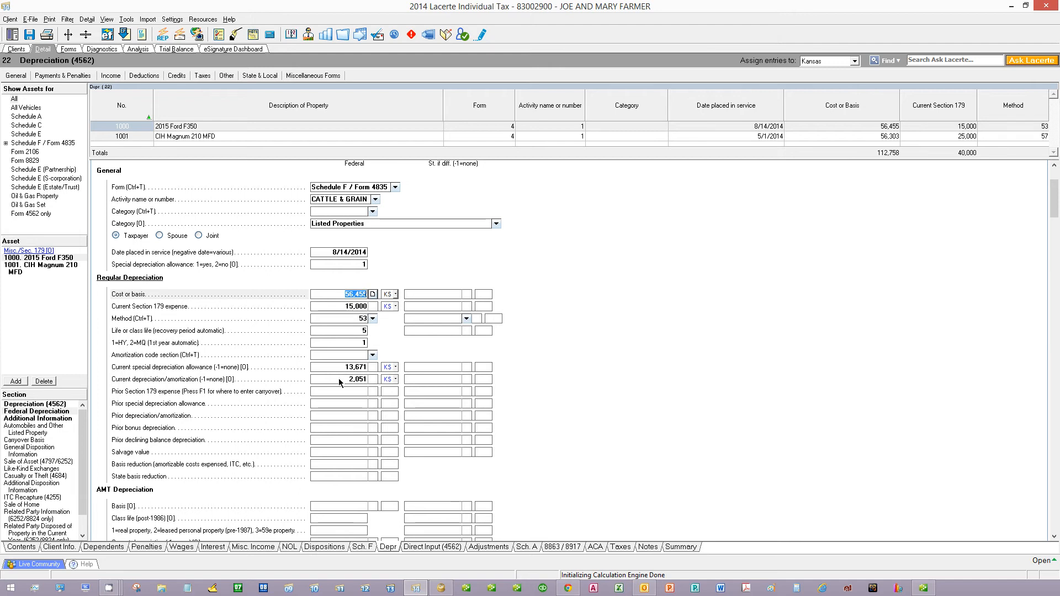
left_click(343, 380)
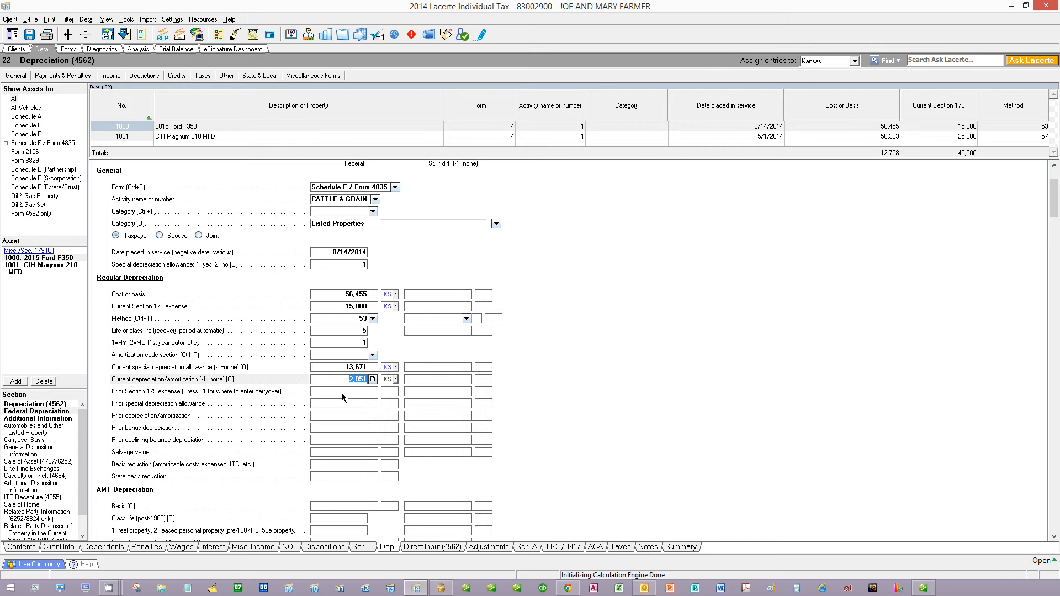
left_click(337, 369)
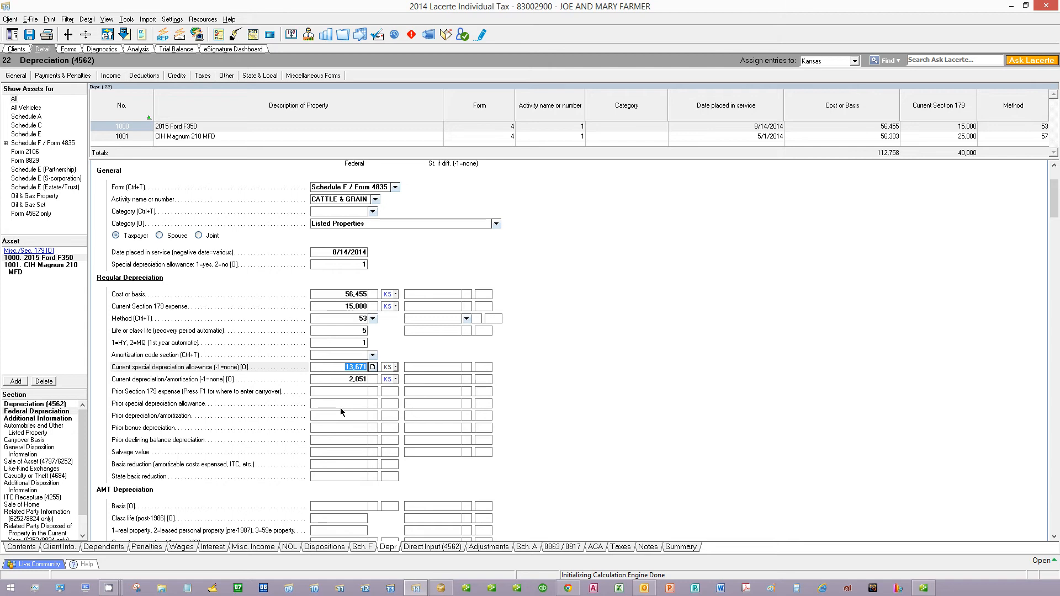
Set the 2015 Ford F350's current Section 179 expense to 20,000 and clear its current special depreciation allowance and current depreciation/amortization amounts.
left_click(338, 309)
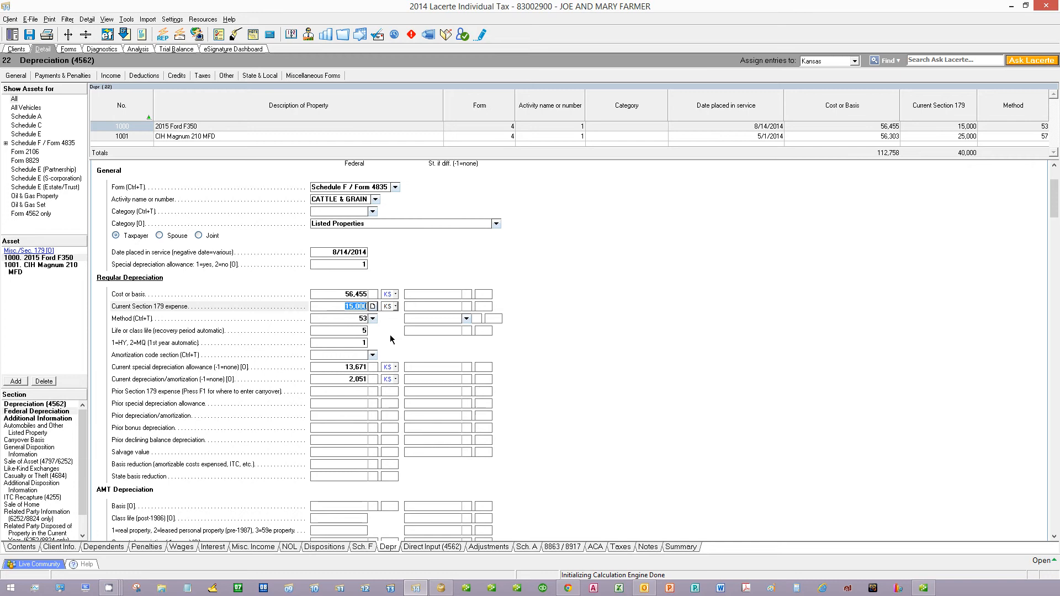
type("20000")
left_click(333, 367)
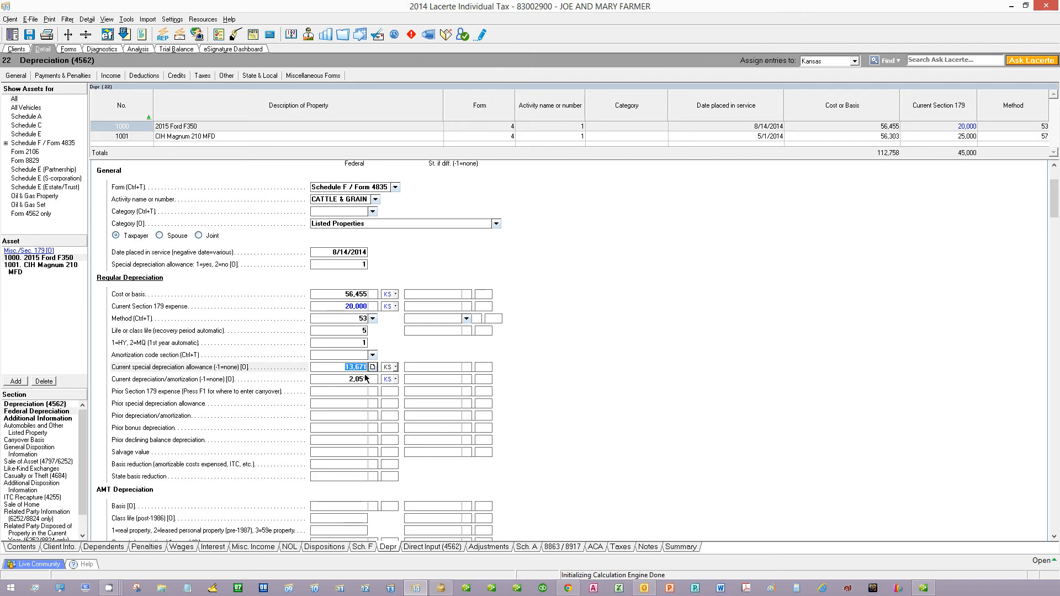
key("Delete")
left_click(343, 381)
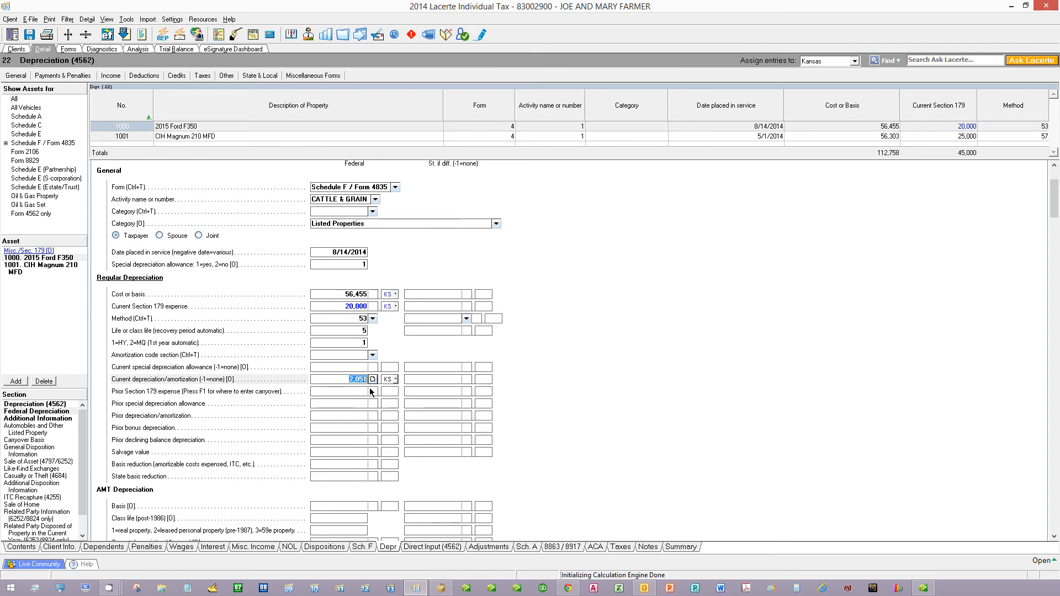
key("Delete")
left_click(344, 364)
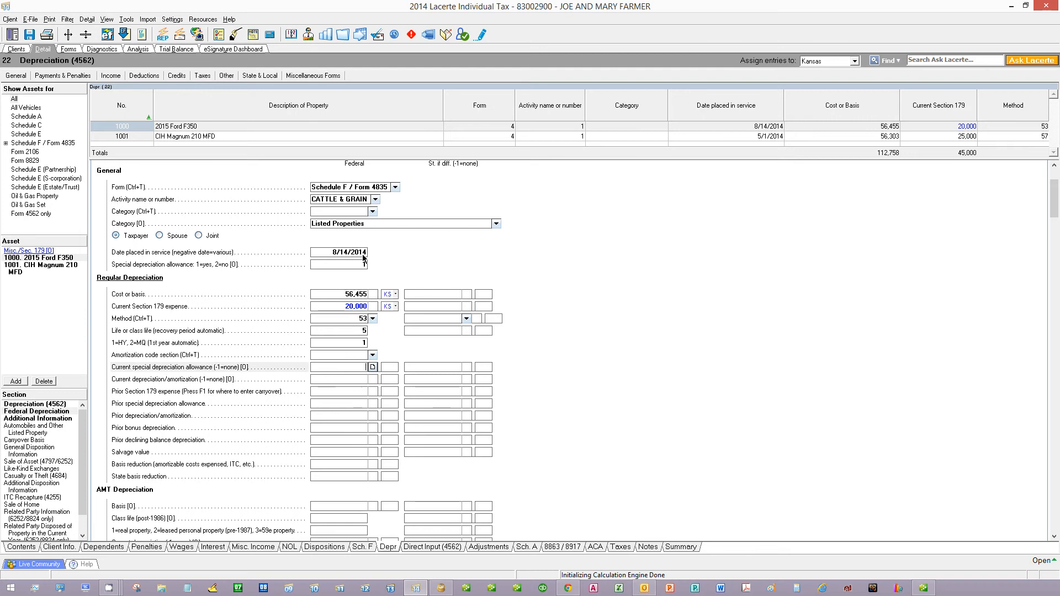
Check the F350's special depreciation allowance election and the prior-year deductions under Depreciation - Direct Input (4562).
left_click(329, 264)
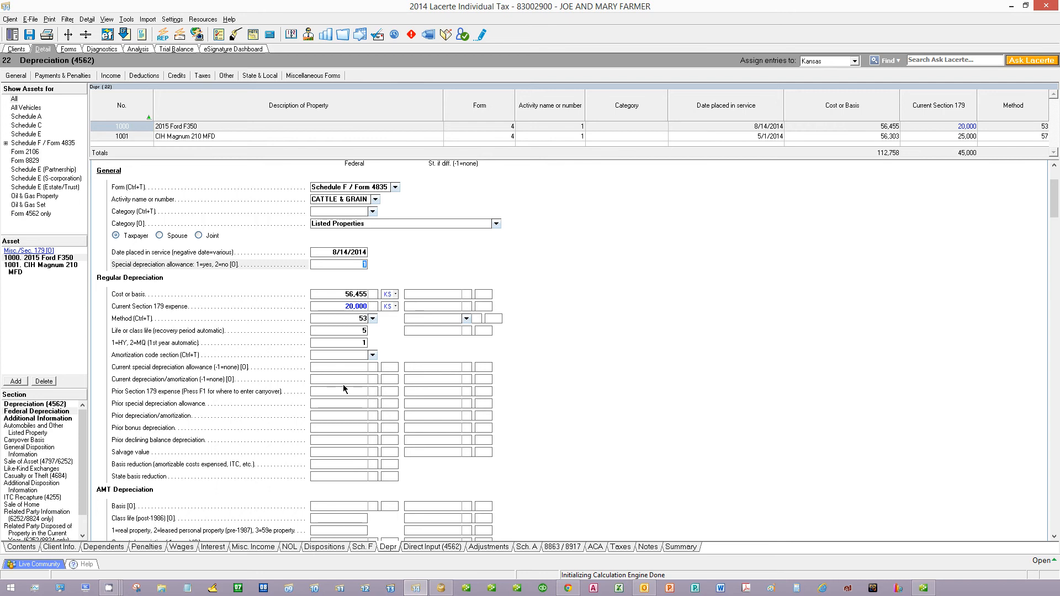
left_click(422, 547)
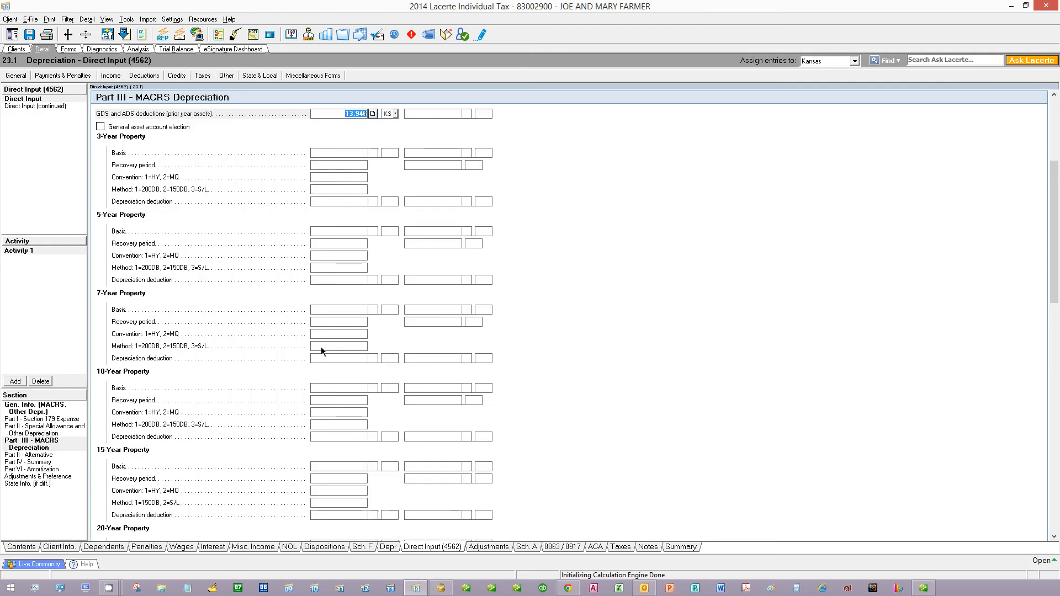
scroll(315, 353, "up", 5)
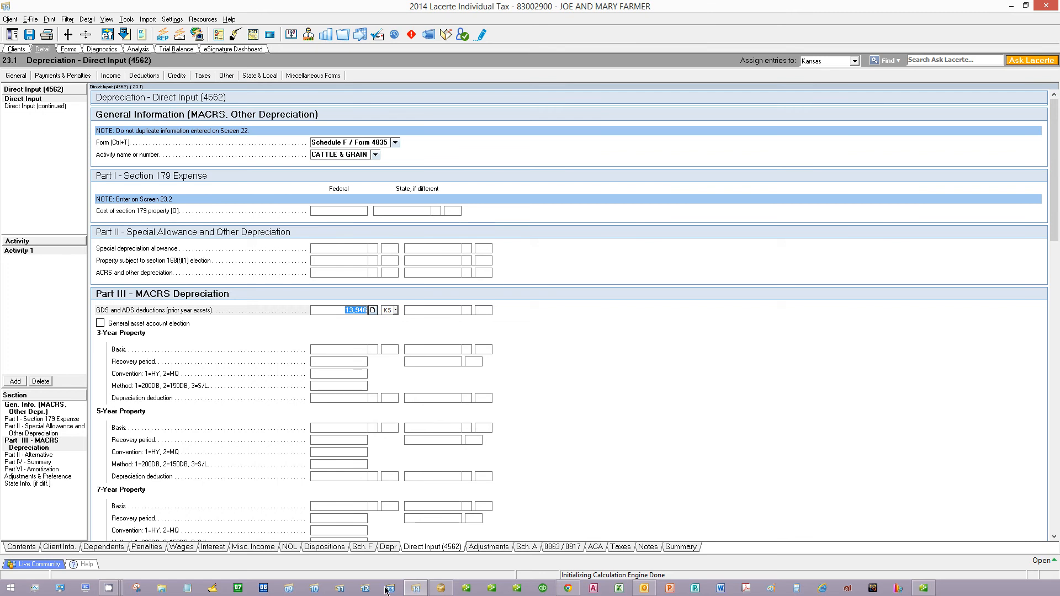
Set the 2015 Ford F350's percentage of business use to .75 in the Additional Information of its depreciation entry.
left_click(388, 546)
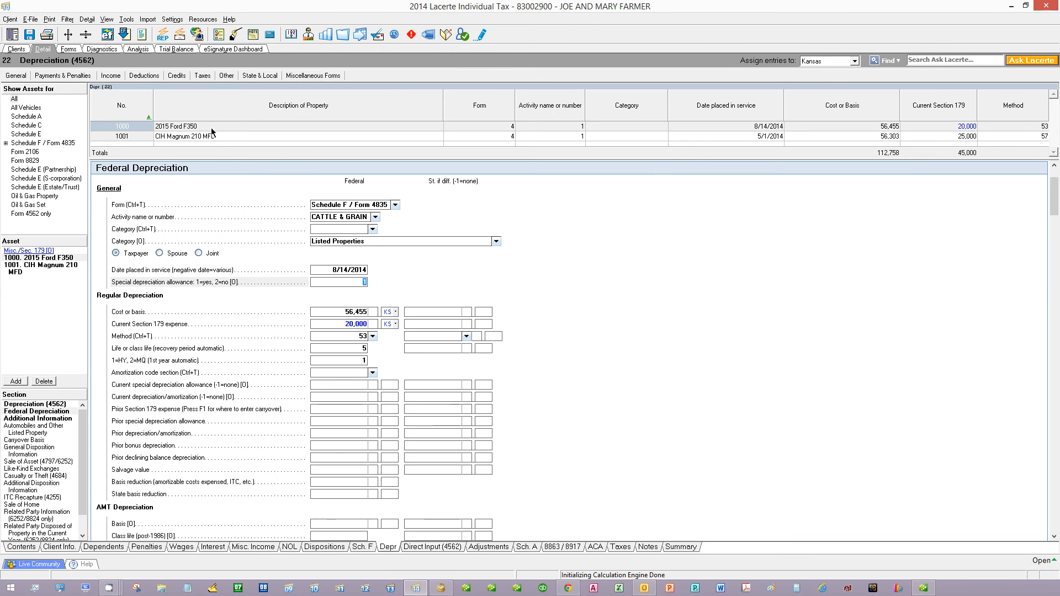
left_click(211, 127)
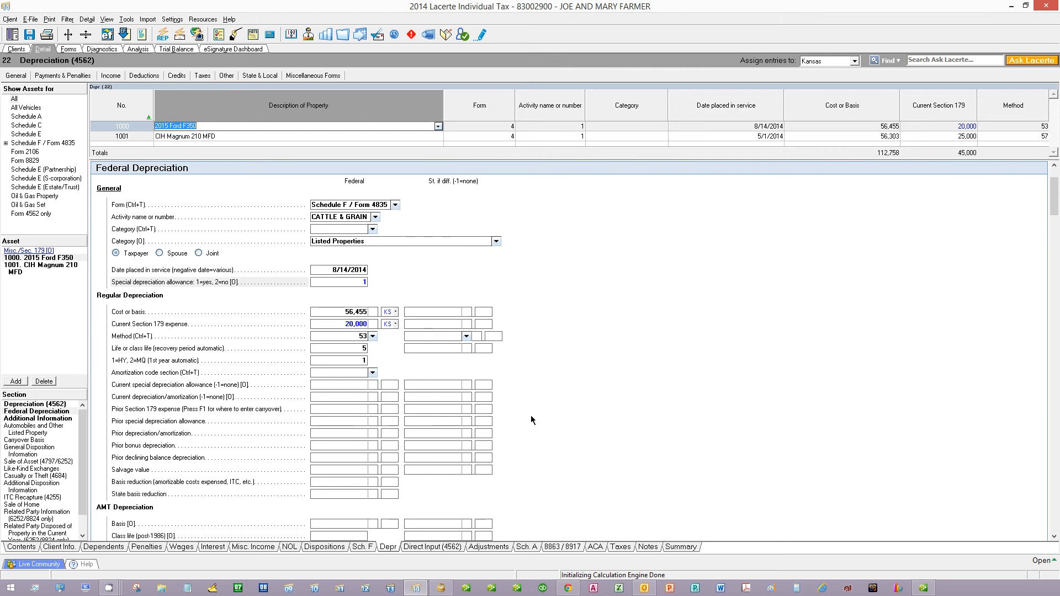
scroll(531, 419, "down", 10)
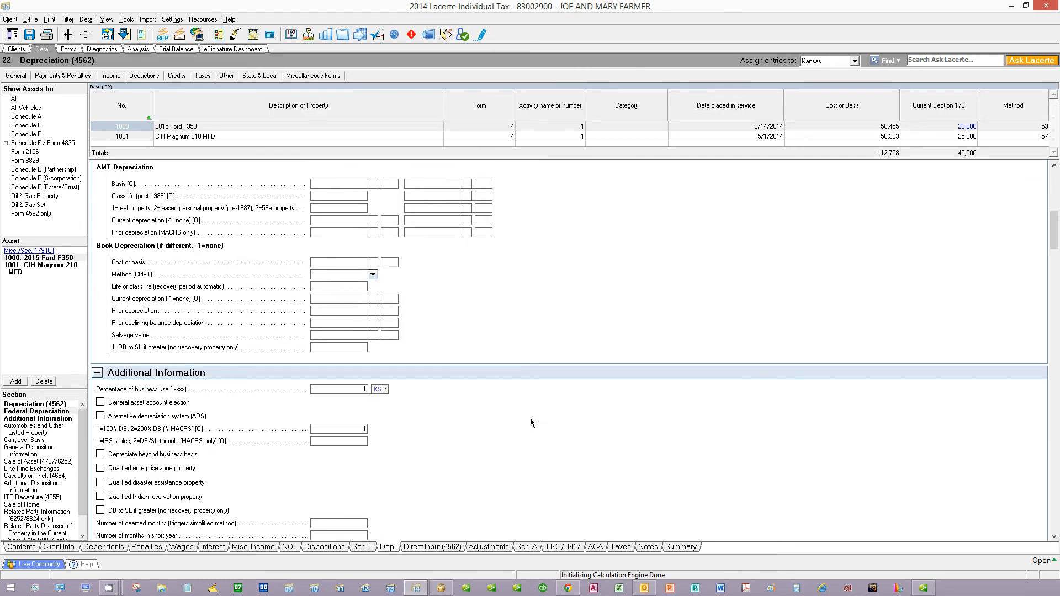
scroll(529, 419, "down", 2)
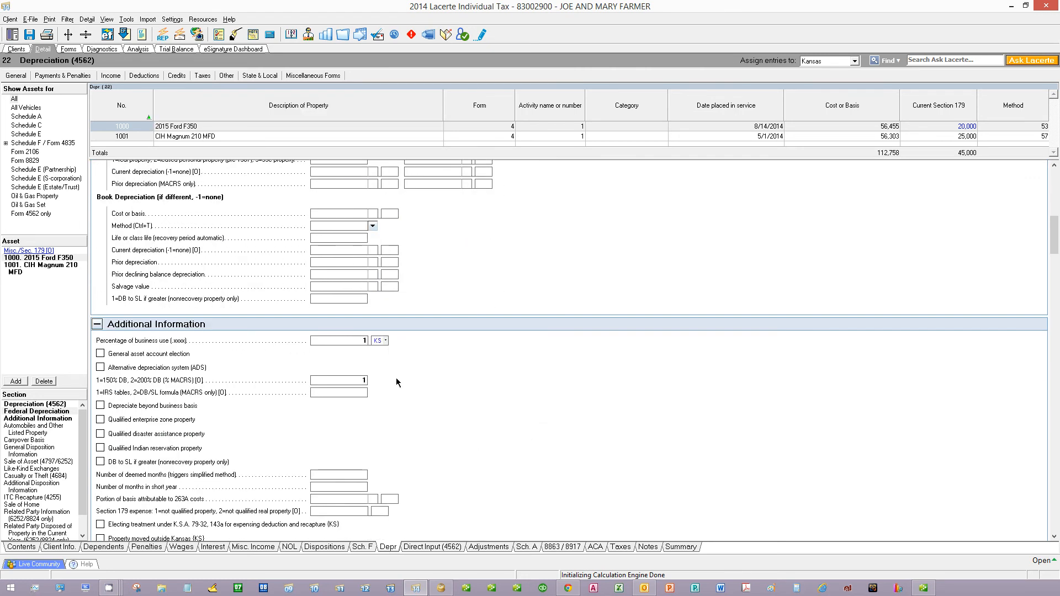
left_click(350, 342)
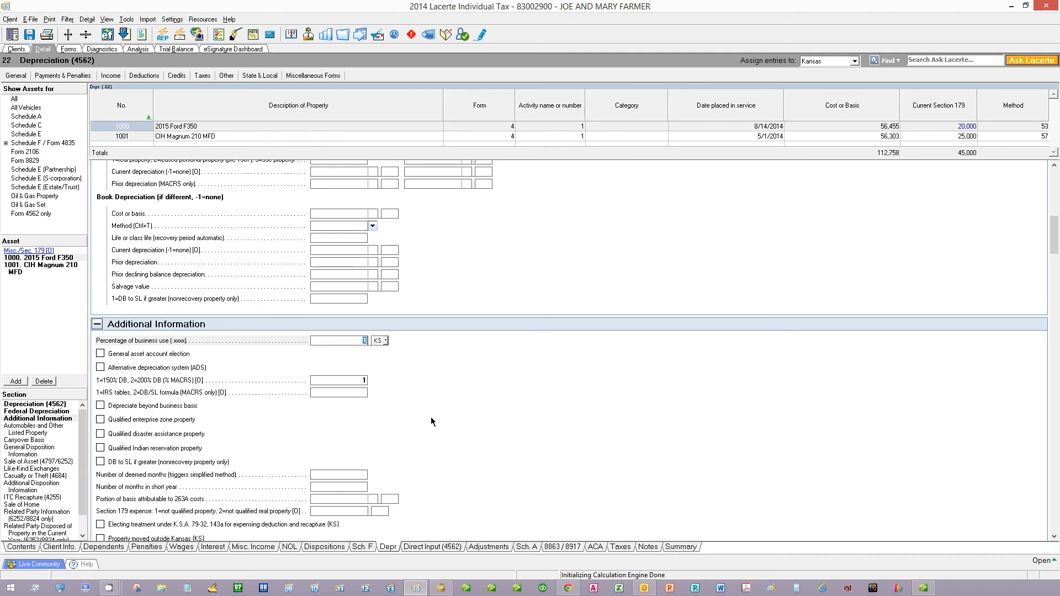
type(".75")
key("Return")
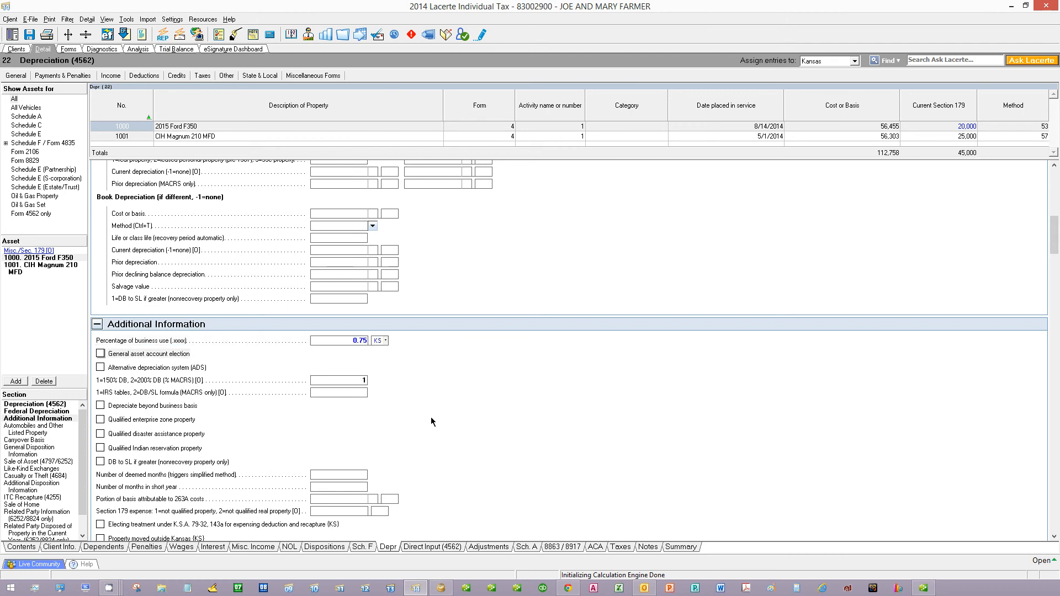
Examine the generated Form 4562 for Schedule F, covering its Section 179 expense, special depreciation allowance, MACRS depreciation and summary.
left_click(68, 49)
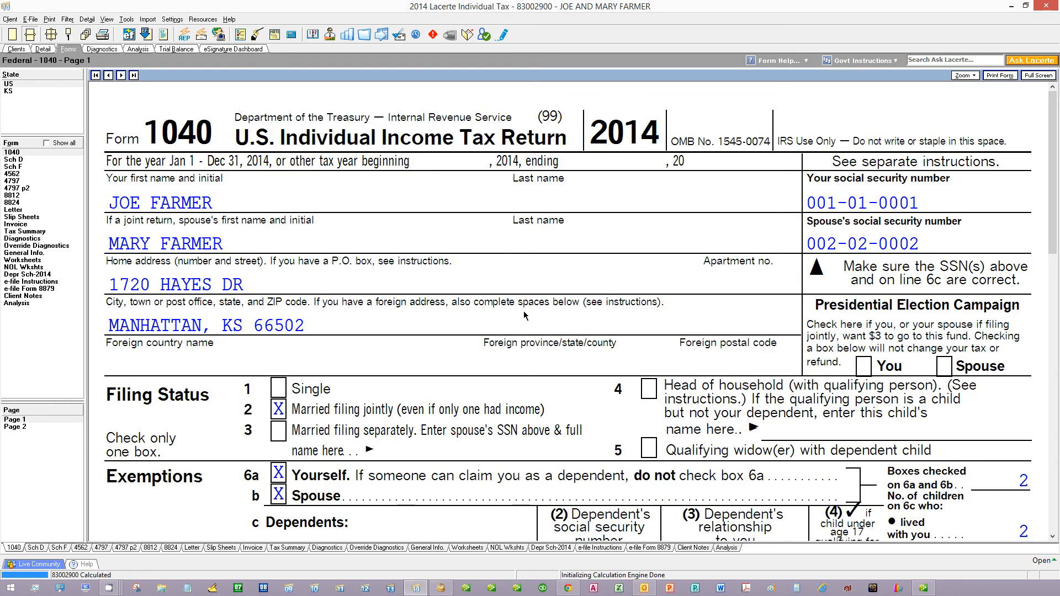
scroll(524, 316, "down", 1)
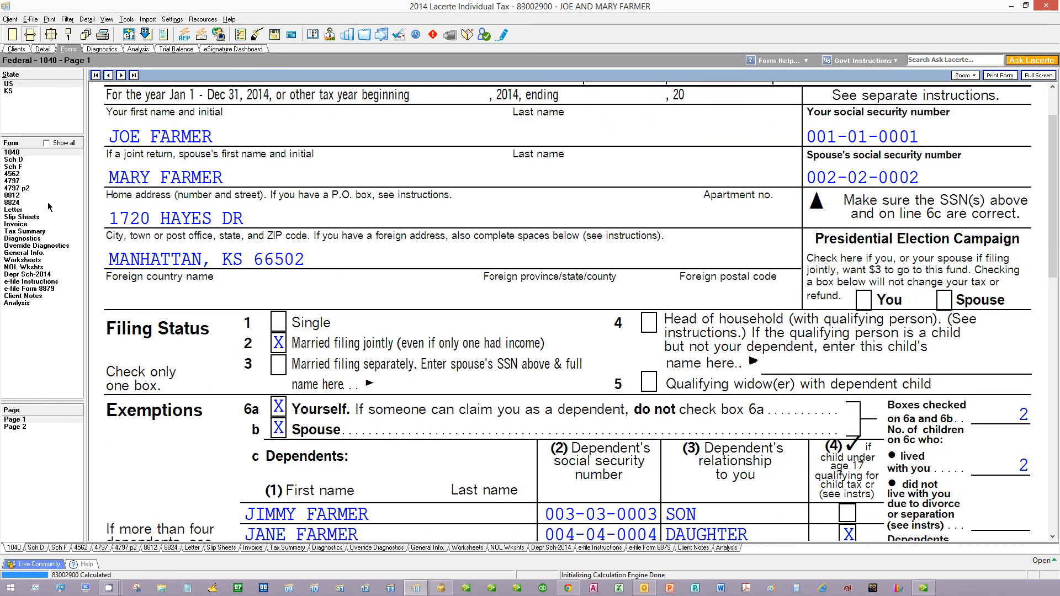
left_click(14, 175)
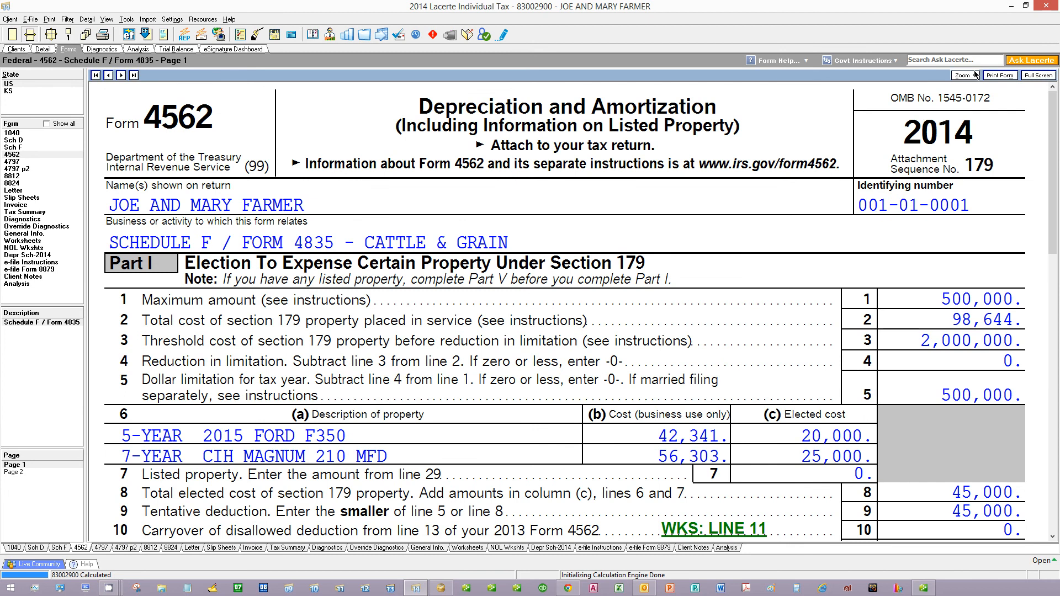
left_click(974, 74)
left_click(974, 92)
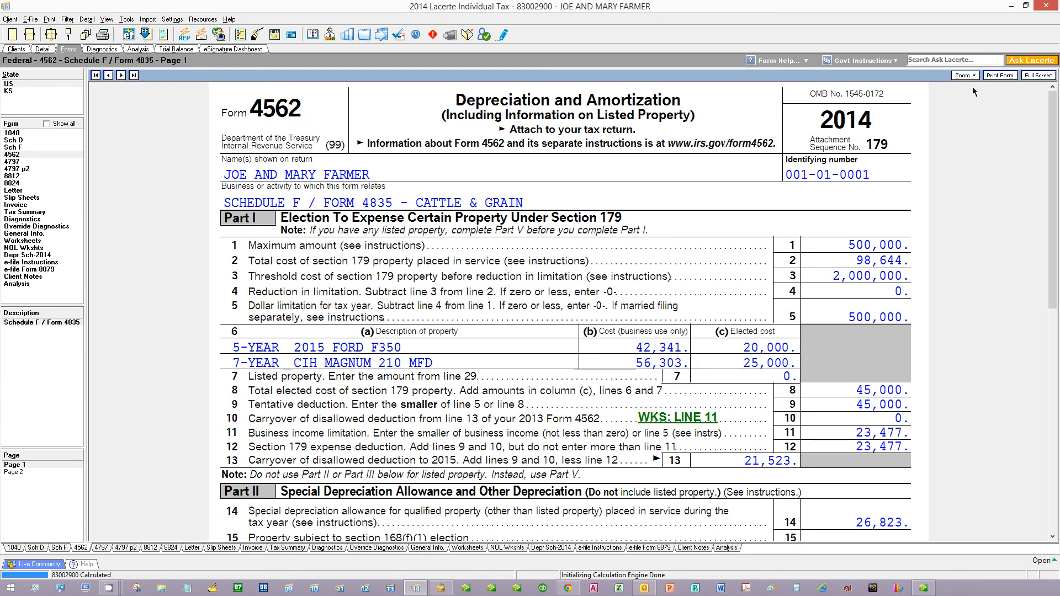
left_click(966, 75)
left_click(974, 103)
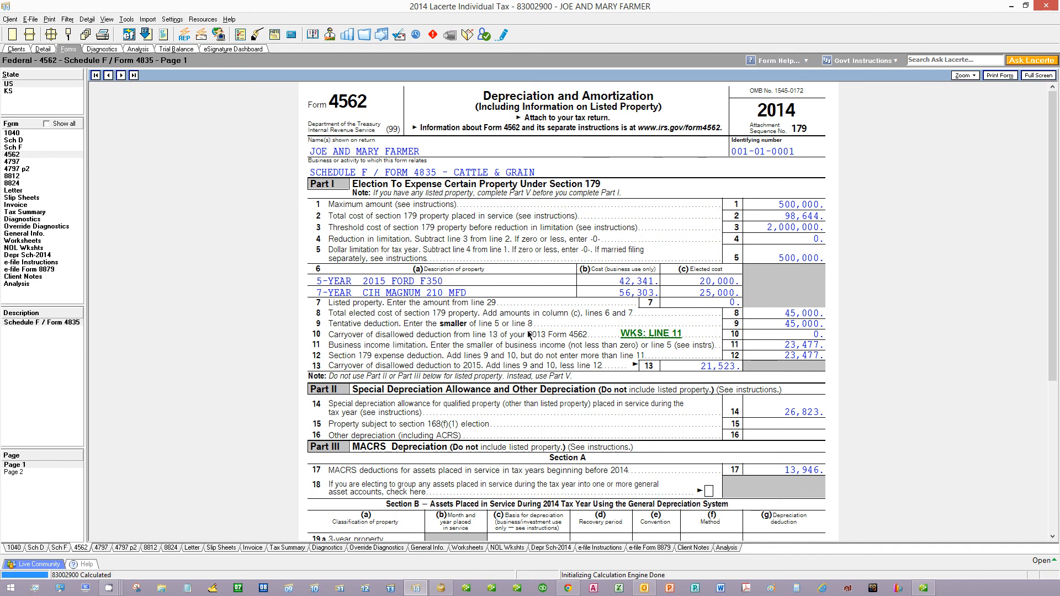
scroll(589, 339, "down", 3)
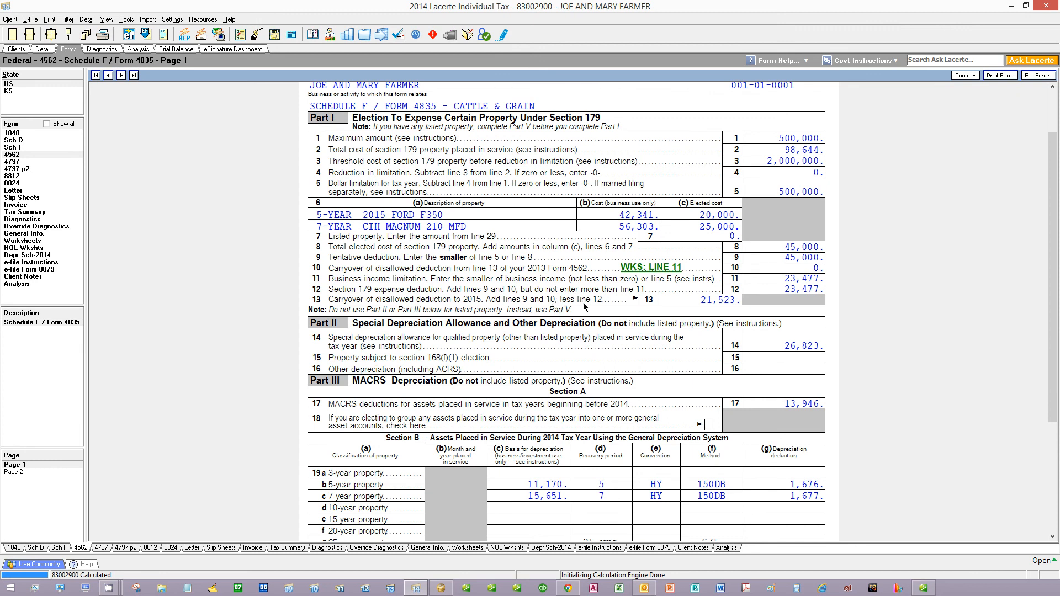
scroll(588, 346, "down", 6)
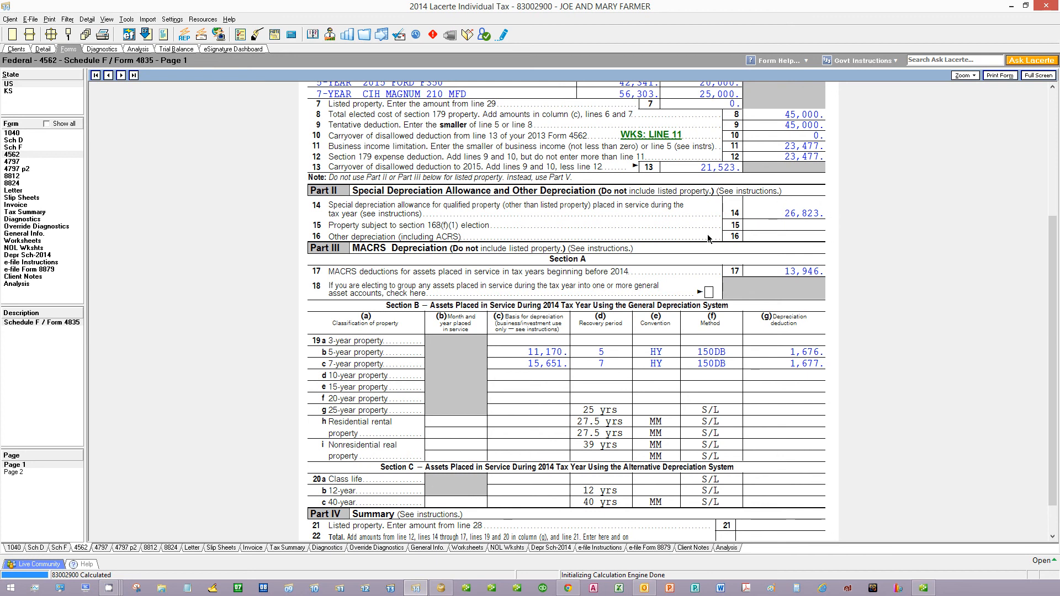
scroll(677, 236, "down", 1)
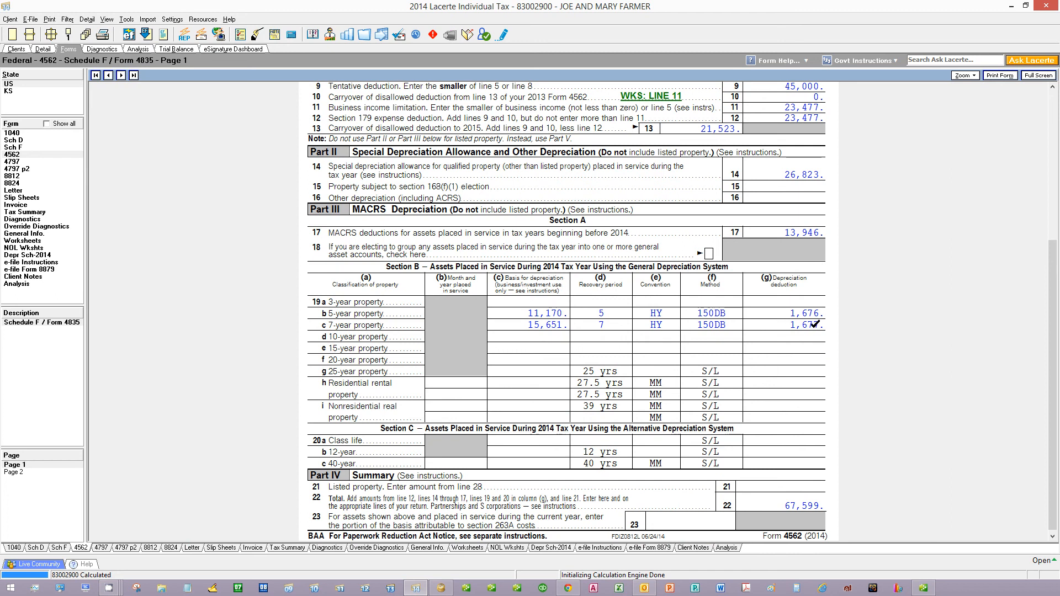
scroll(523, 343, "down", 2)
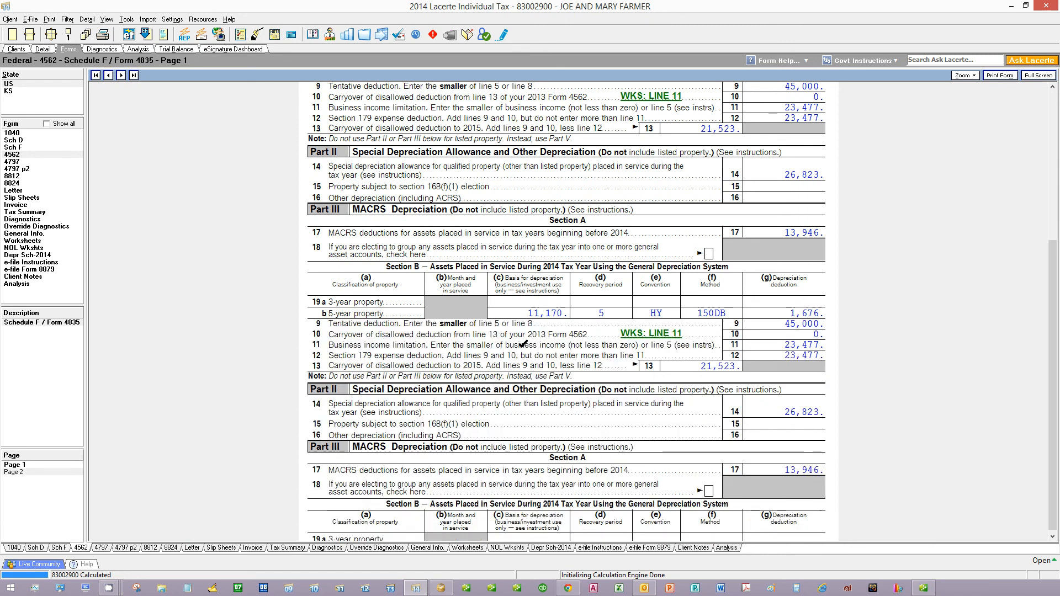
scroll(519, 347, "up", 2)
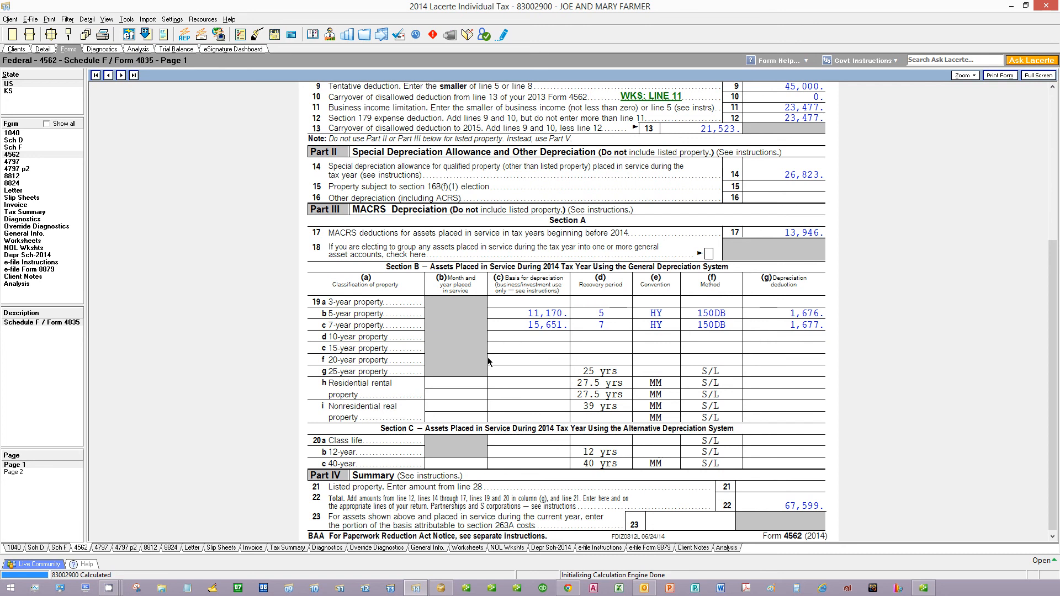
Review Form 4797 and its second page for the RAISED BEEF and MOSER BULLS sales.
left_click(14, 162)
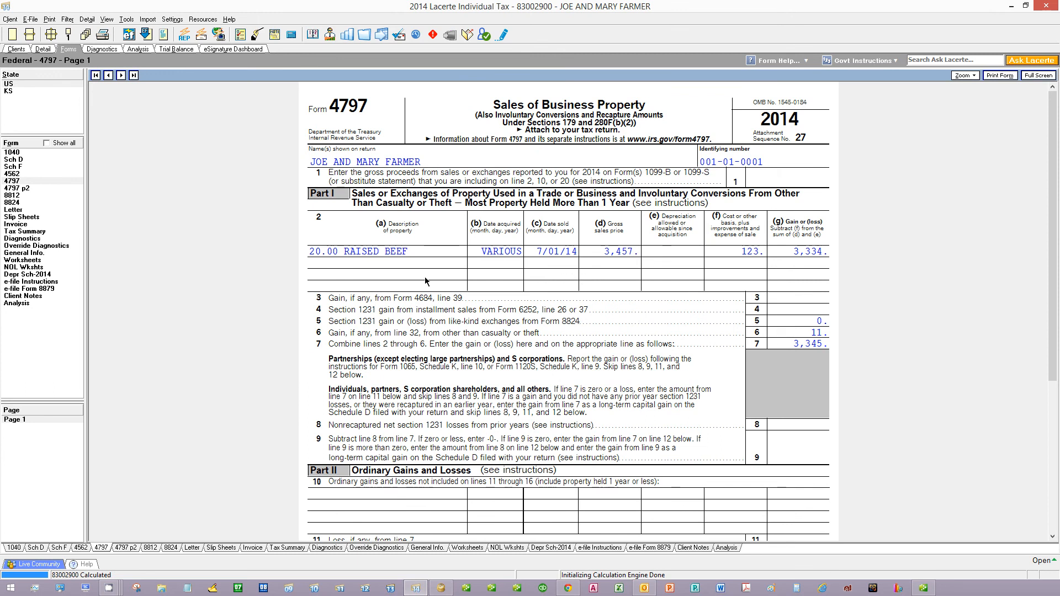
left_click(25, 188)
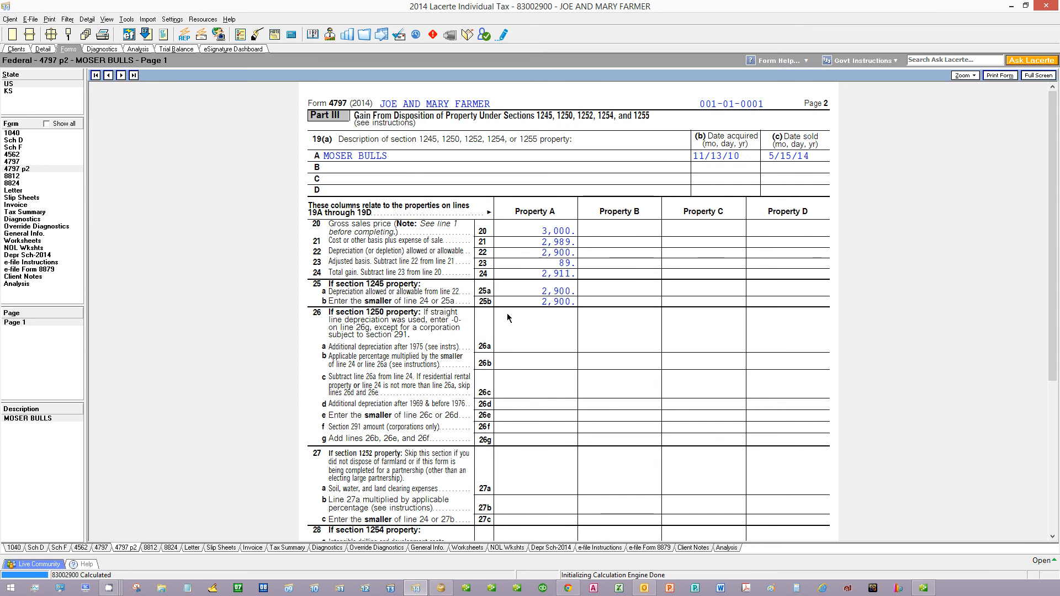
scroll(507, 312, "down", 5)
scroll(518, 326, "up", 3)
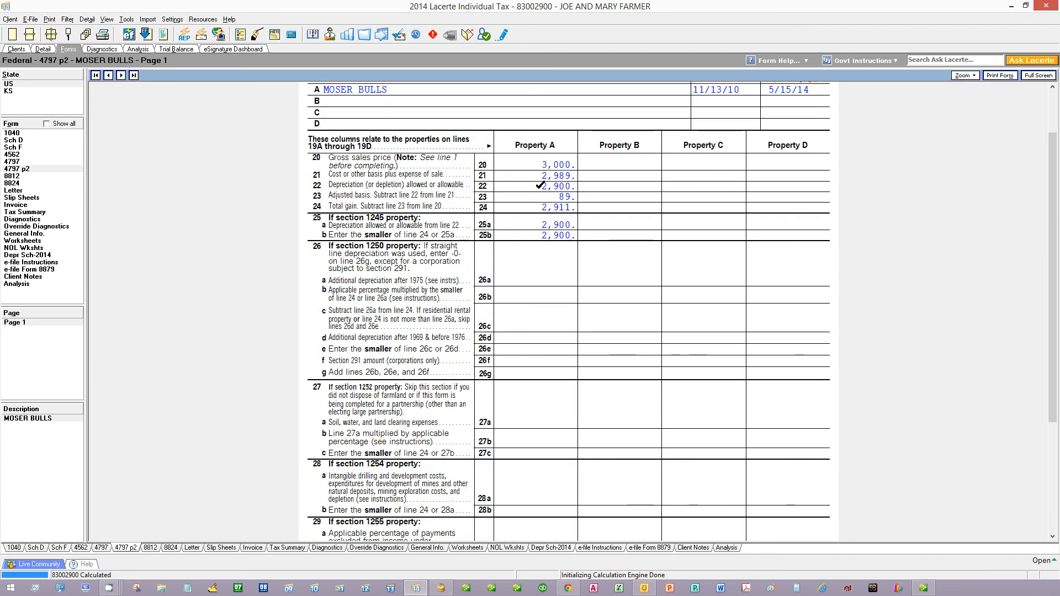
scroll(610, 335, "down", 4)
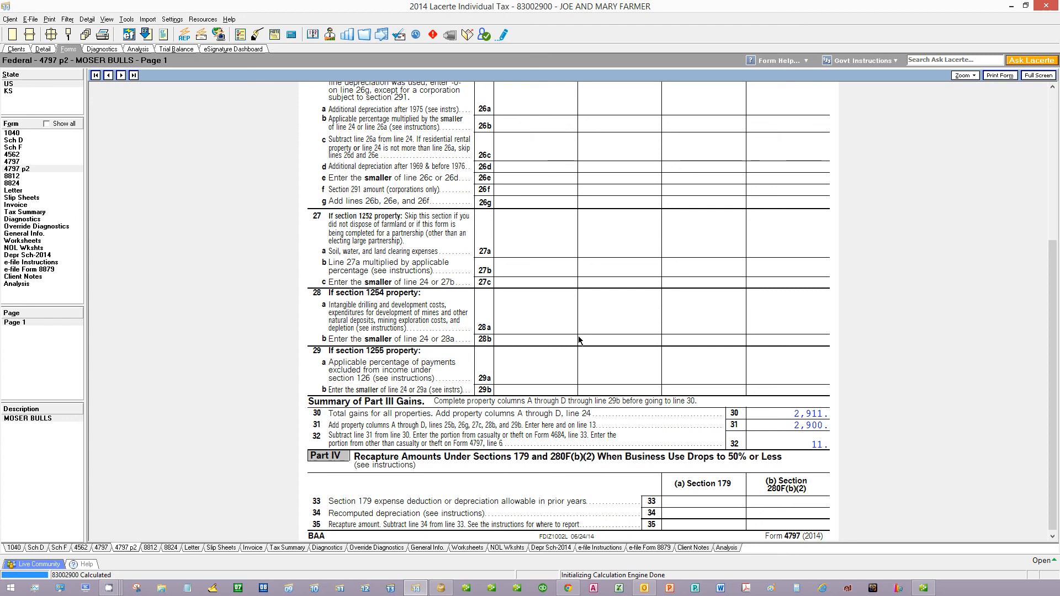
scroll(555, 284, "up", 5)
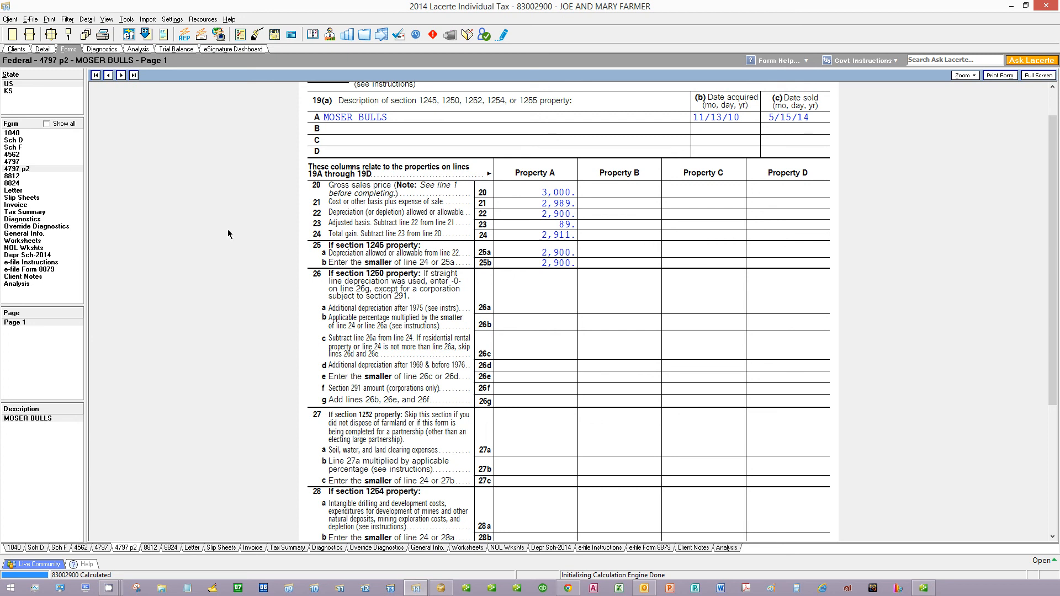
Open the 2014 federal summary depreciation schedule.
left_click(32, 255)
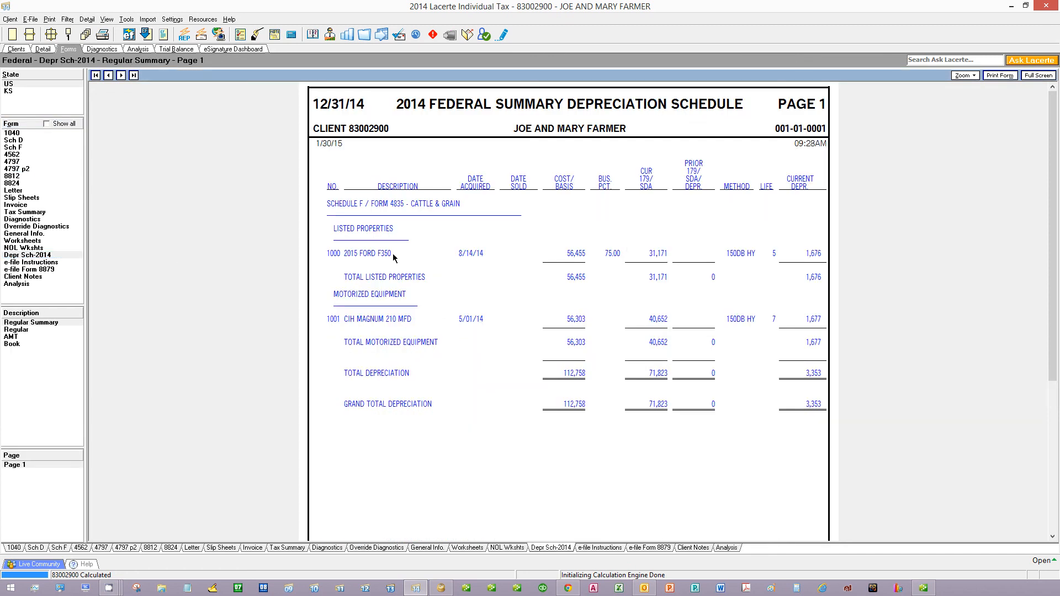